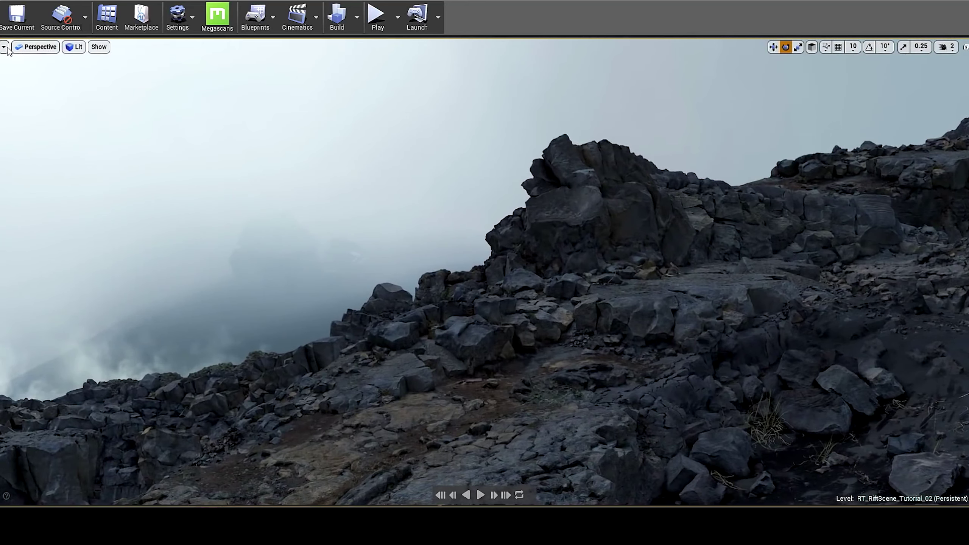
- Widen the viewport's horizontal field of view and play the rocky level in the active viewport
left_click(6, 47)
mouse_move(64, 115)
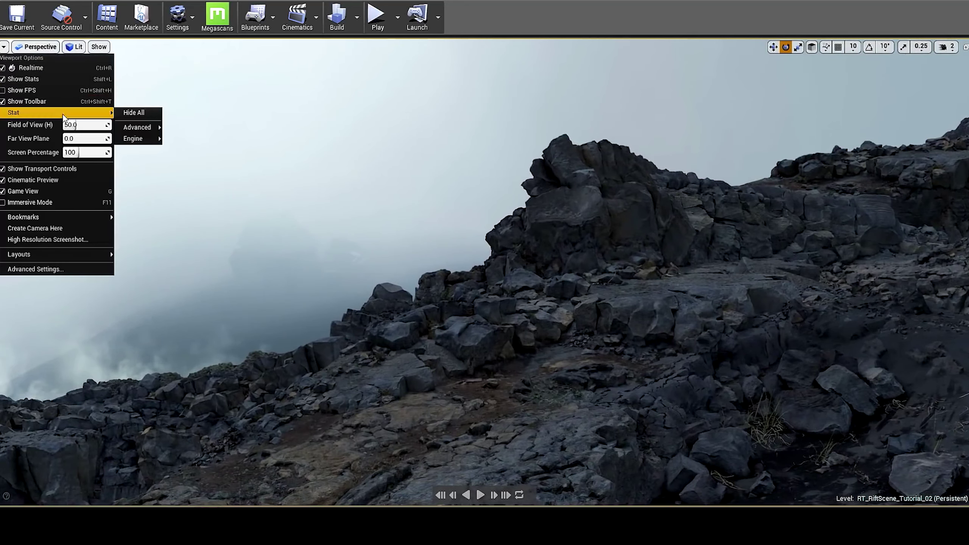
left_click_drag(76, 125, 89, 125)
right_click_drag(408, 249, 371, 264)
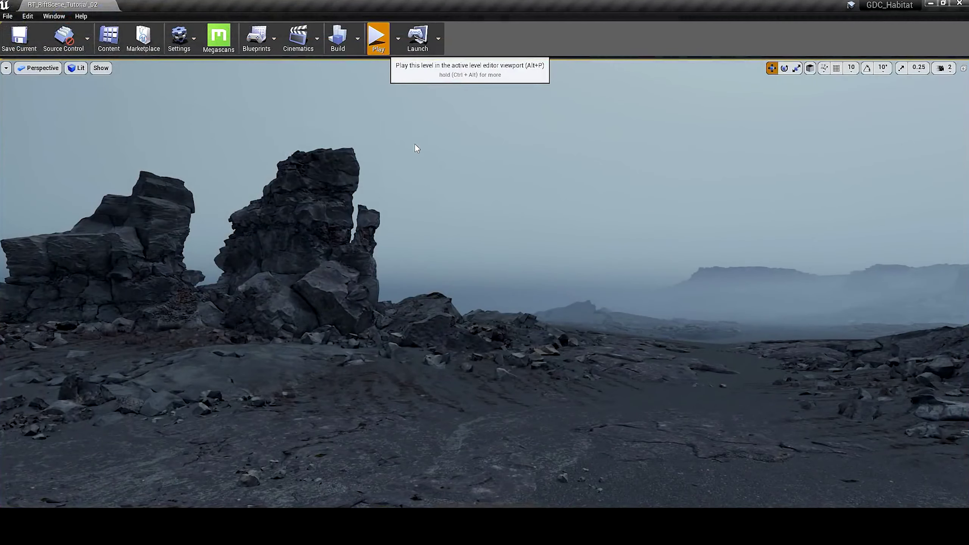
key("alt+p")
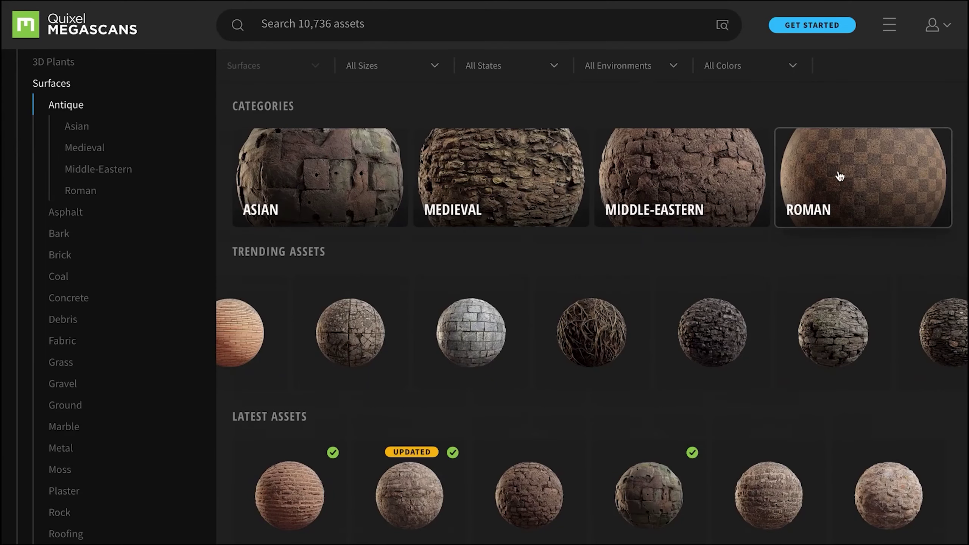
- Open the Roman category of the antique surfaces in the Megascans library
left_click(839, 175)
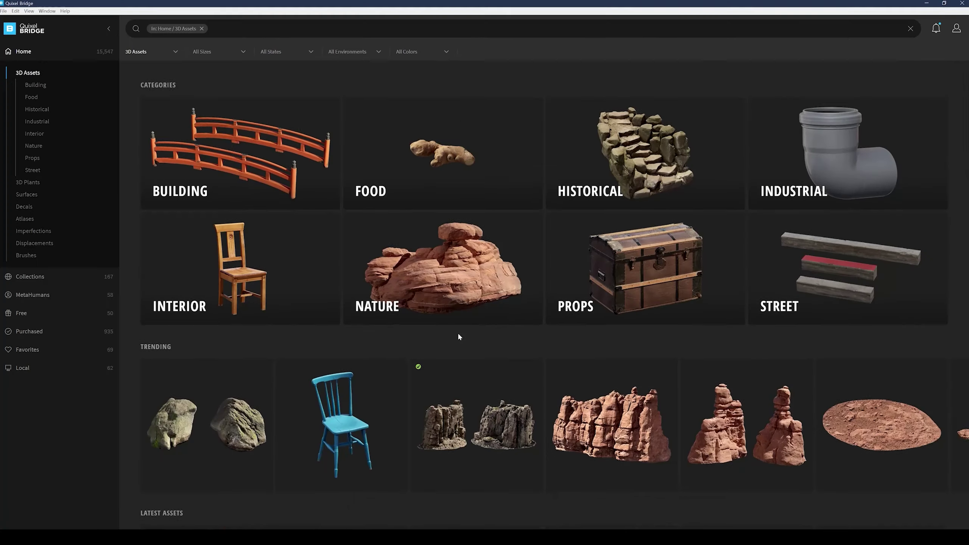
- Browse the 3D assets in Quixel Bridge, download the Japanese Bridge Railing and export it to the Unreal project
scroll(459, 331, "down", 10)
scroll(458, 324, "down", 10)
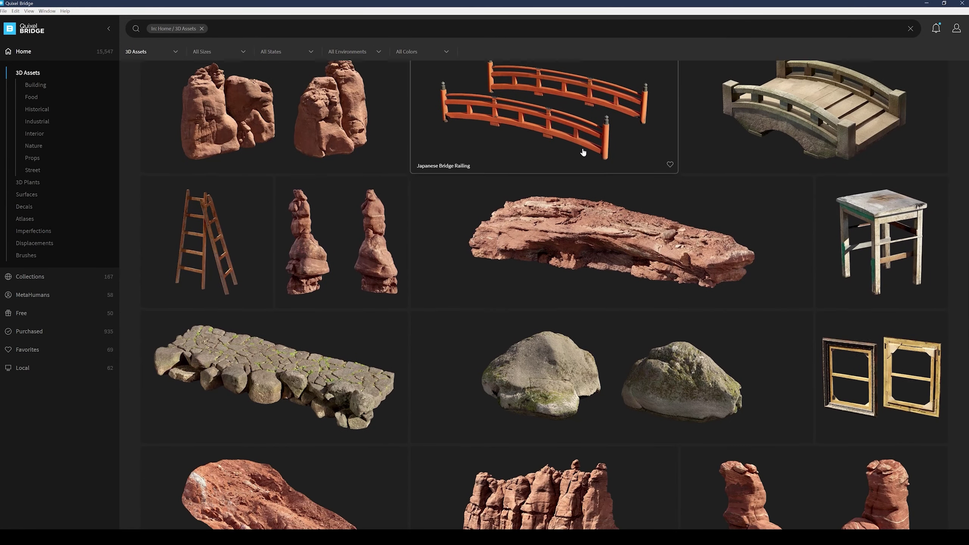
scroll(661, 104, "up", 1)
left_click(660, 103)
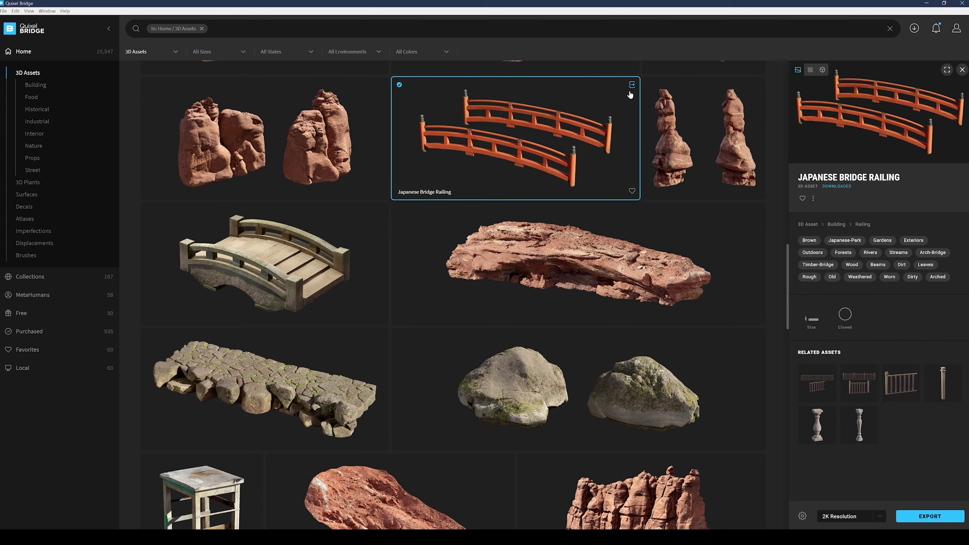
left_click(632, 85)
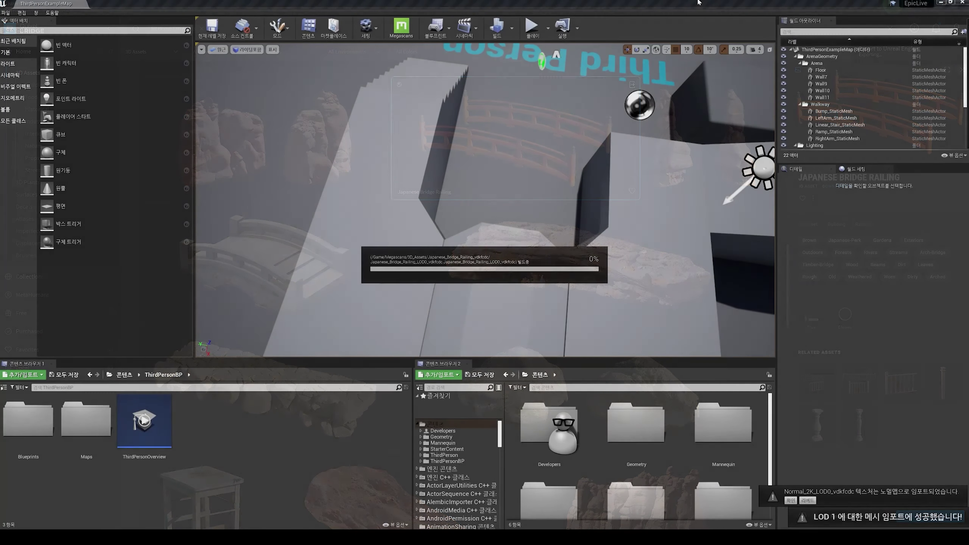
- Place the imported Japanese Bridge Railing mesh on the floor of the Third Person level
right_click_drag(652, 192, 892, 164)
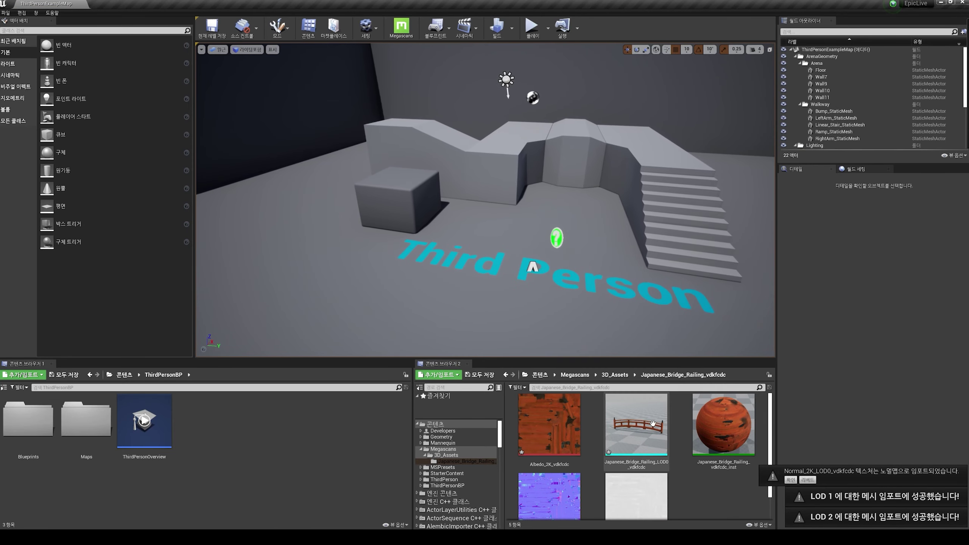
left_click_drag(652, 423, 454, 282)
left_click(457, 287)
right_click_drag(456, 287, 557, 287)
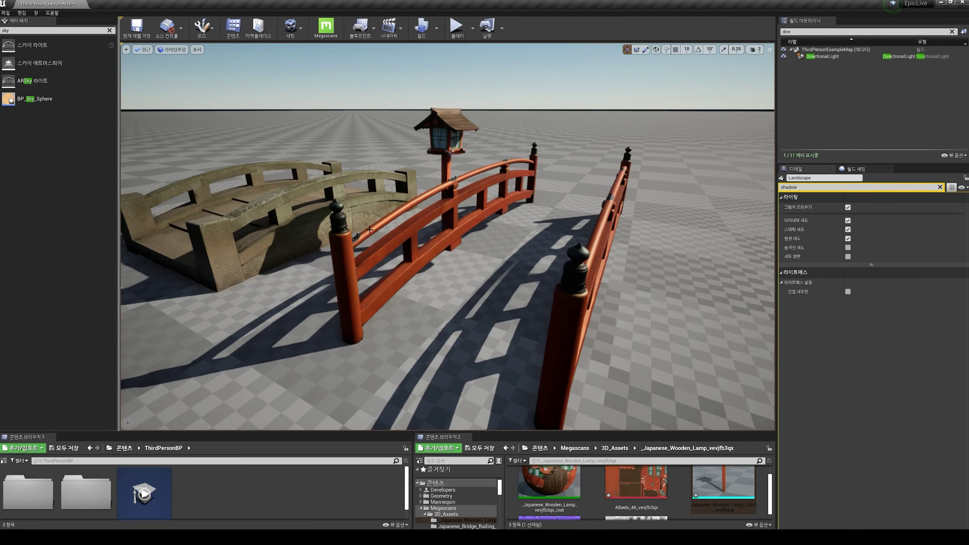
- Select the directional light and rotate the sun direction to change how shadows fall around the bridges and lamp
mouse_move(448, 237)
right_mouse_down()
mouse_move(496, 241)
mouse_move(416, 237)
mouse_move(397, 211)
mouse_move(448, 238)
right_mouse_up()
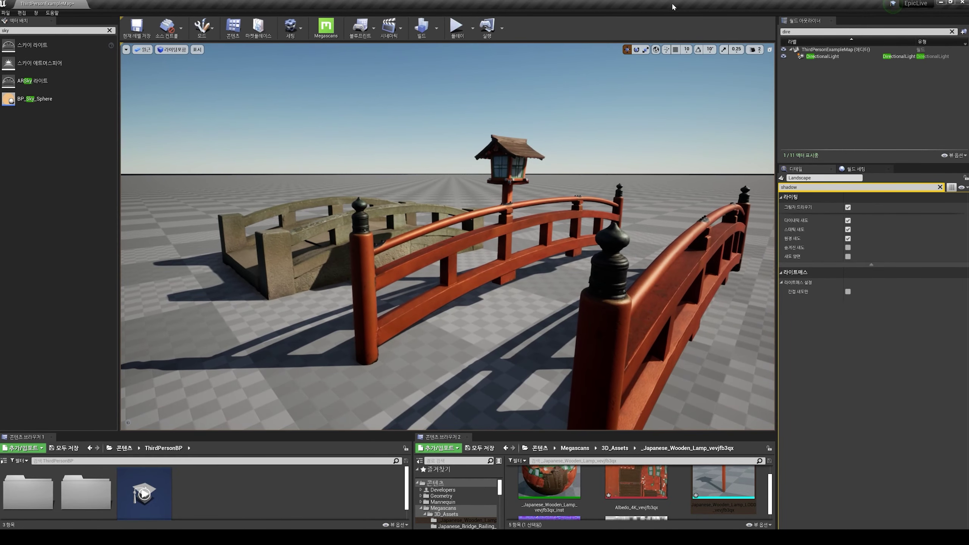
left_click(811, 60)
key("ctrl+l")
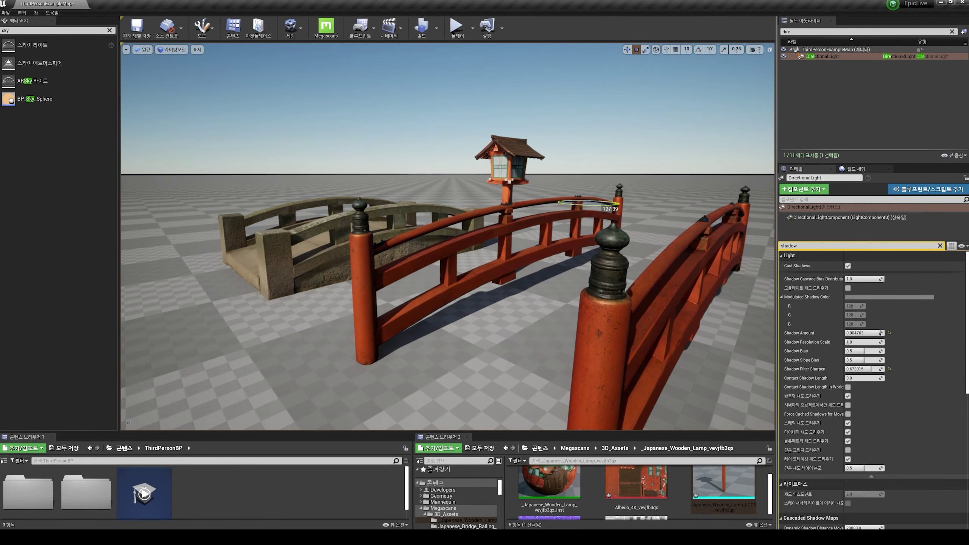
left_click_drag(576, 206, 617, 204)
key("ctrl+l")
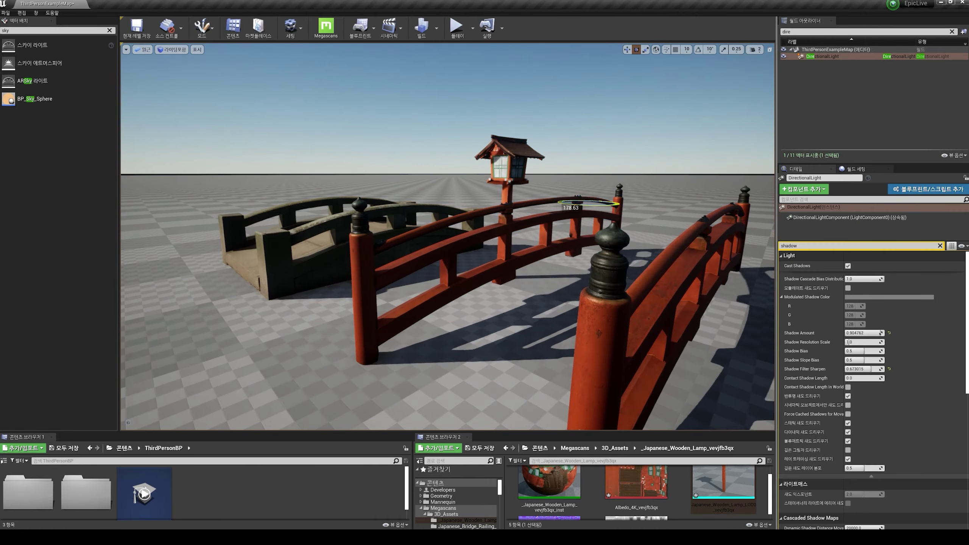
key("ctrl+l")
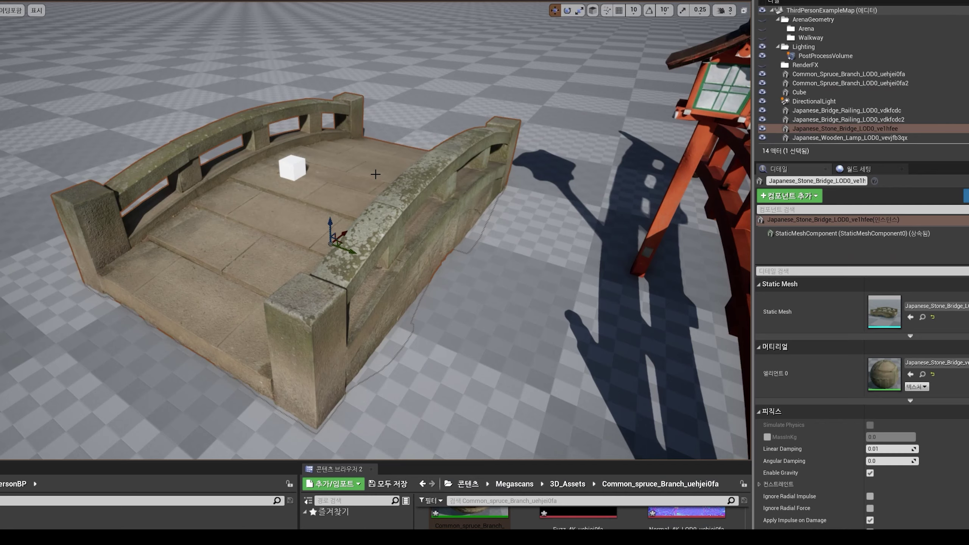
- Open the stone bridge's material instance, set Max Roughness to about 0.17 and adjust its Albedo Controls
double_click(875, 370)
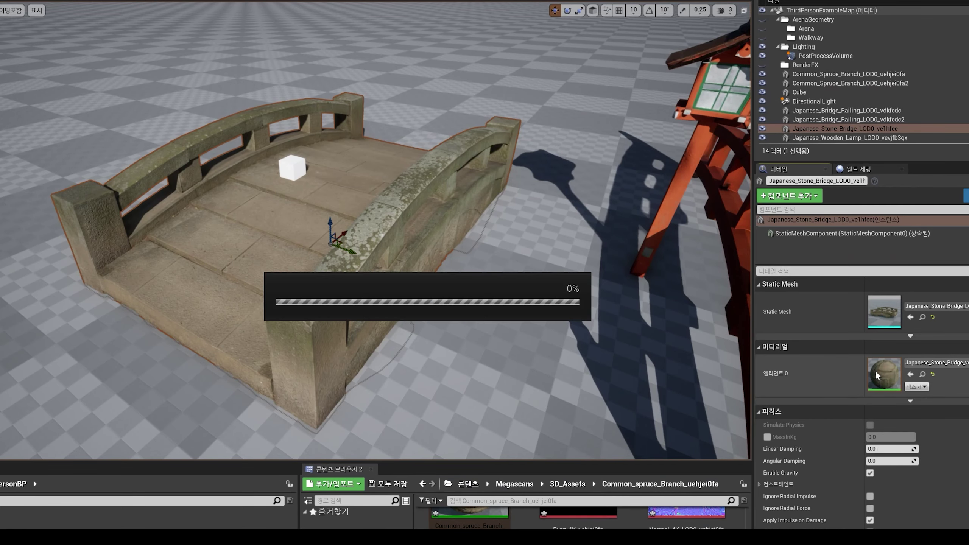
left_click_drag(860, 418, 820, 419)
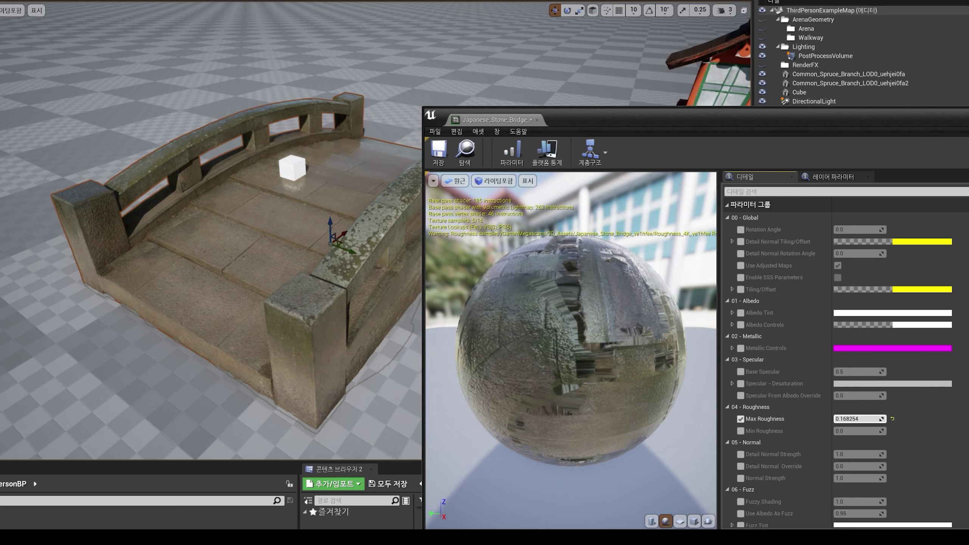
left_click(733, 325)
mouse_move(845, 349)
left_mouse_down()
mouse_move(865, 349)
mouse_move(845, 349)
left_mouse_up()
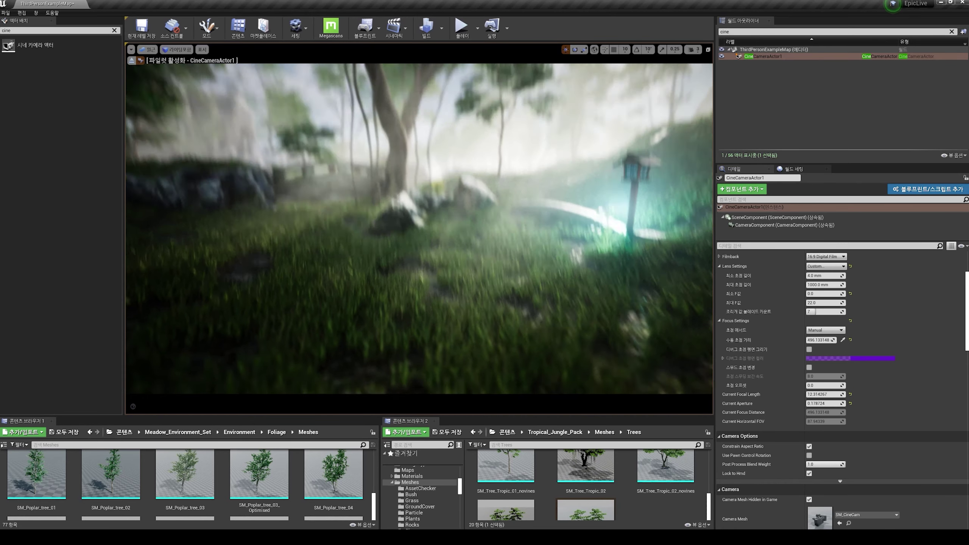
right_click_drag(419, 229, 419, 168)
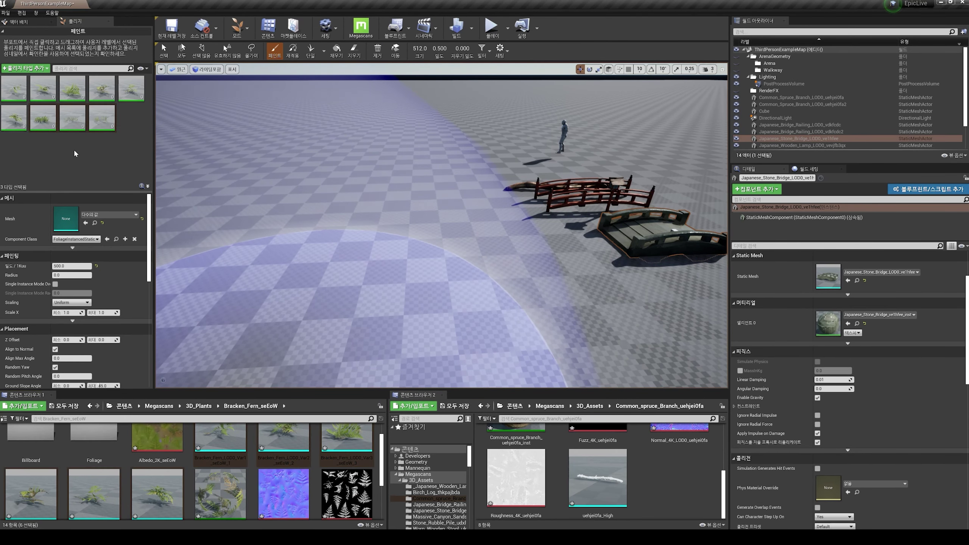
- Select all nine foliage types and paint them over the checkered ground beside the bridges
left_click(15, 89)
left_click(18, 118, "shift")
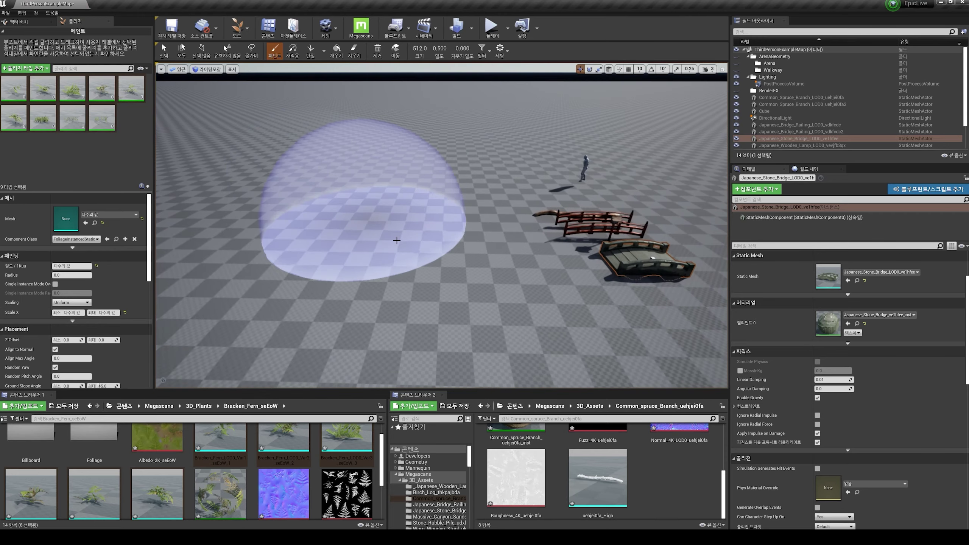
mouse_move(396, 238)
left_mouse_down()
mouse_move(433, 347)
mouse_move(282, 260)
mouse_move(347, 176)
mouse_move(413, 217)
mouse_move(459, 208)
mouse_move(471, 162)
mouse_move(608, 172)
mouse_move(480, 303)
mouse_move(249, 238)
mouse_move(288, 152)
mouse_move(282, 199)
mouse_move(385, 294)
mouse_move(477, 267)
left_mouse_up()
mouse_move(477, 267)
right_mouse_down()
mouse_move(343, 267)
mouse_move(324, 180)
mouse_move(480, 275)
mouse_move(496, 268)
mouse_move(479, 275)
right_mouse_up()
key("d")
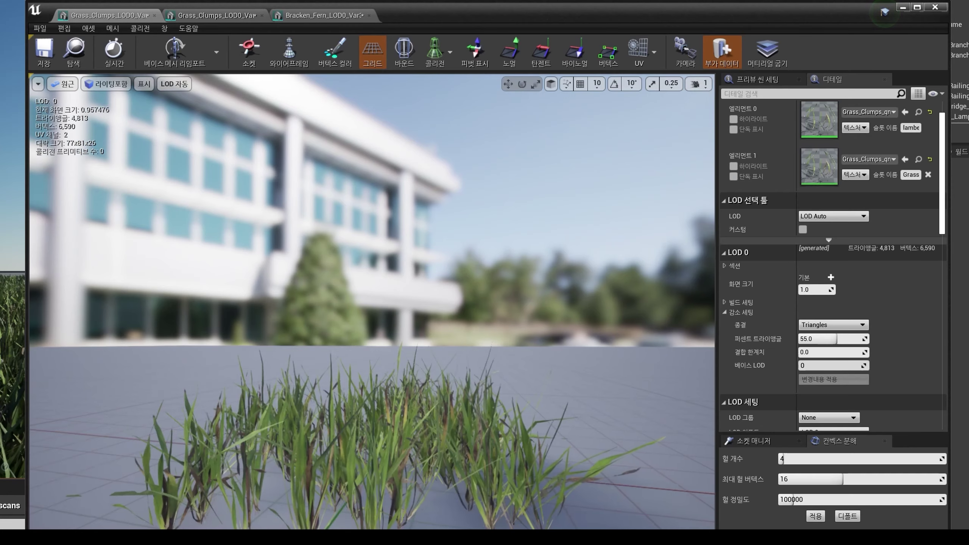
- Examine the grass clump mesh's LOD changes at increasing camera distance, and view the grass field in the level from farther away
scroll(370, 344, "down", 5)
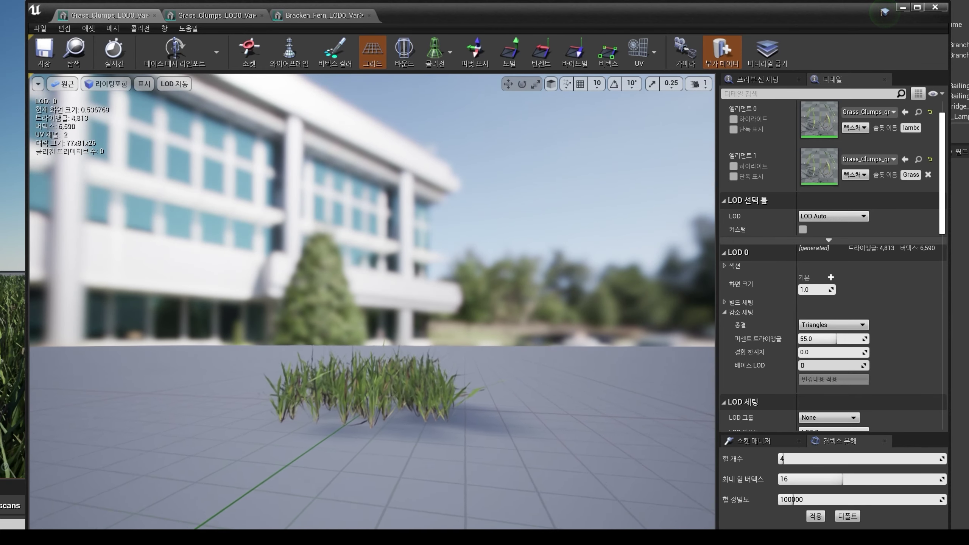
key("s")
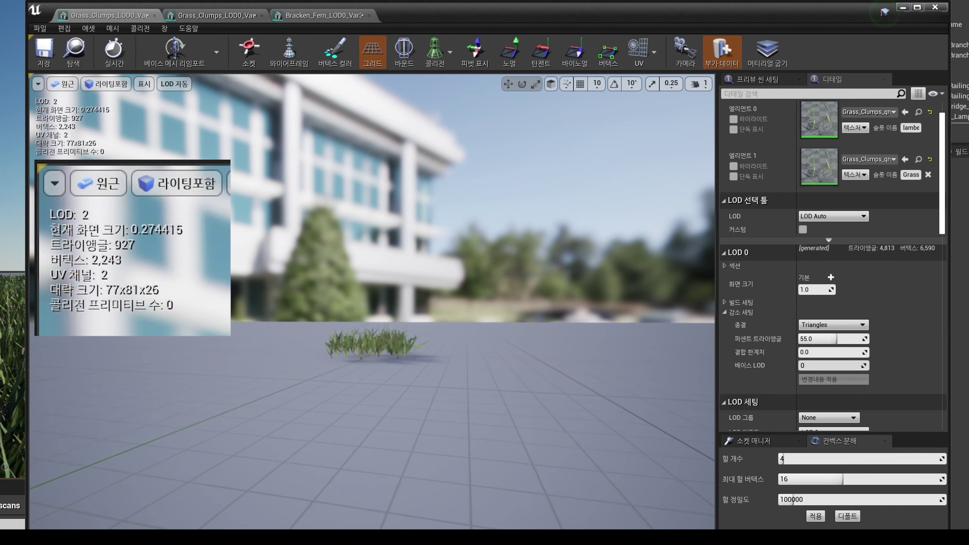
scroll(372, 339, "down", 3)
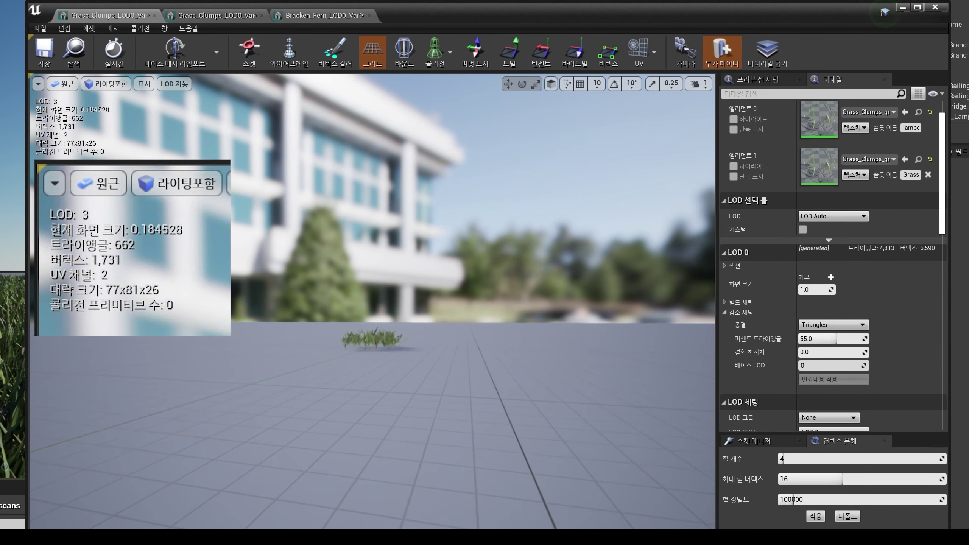
key("s")
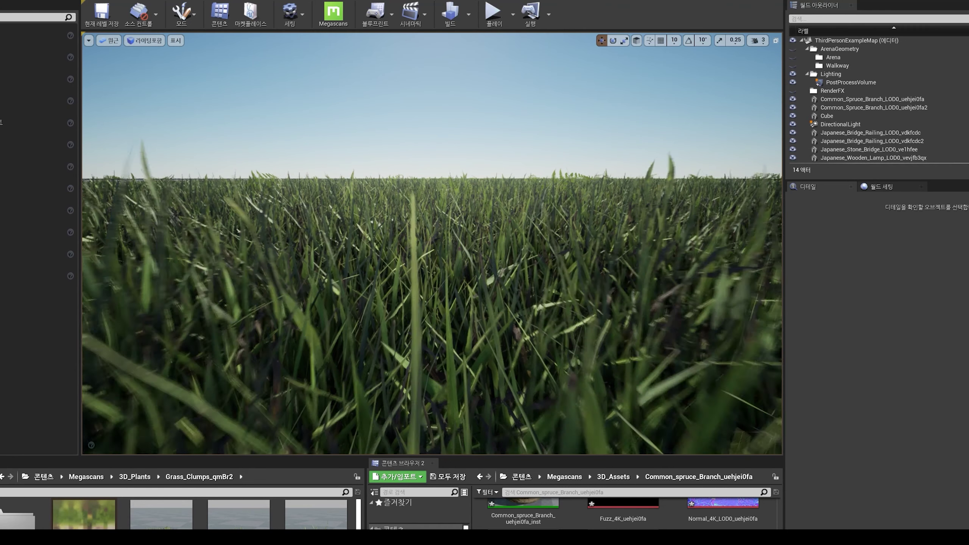
scroll(431, 245, "down", 5)
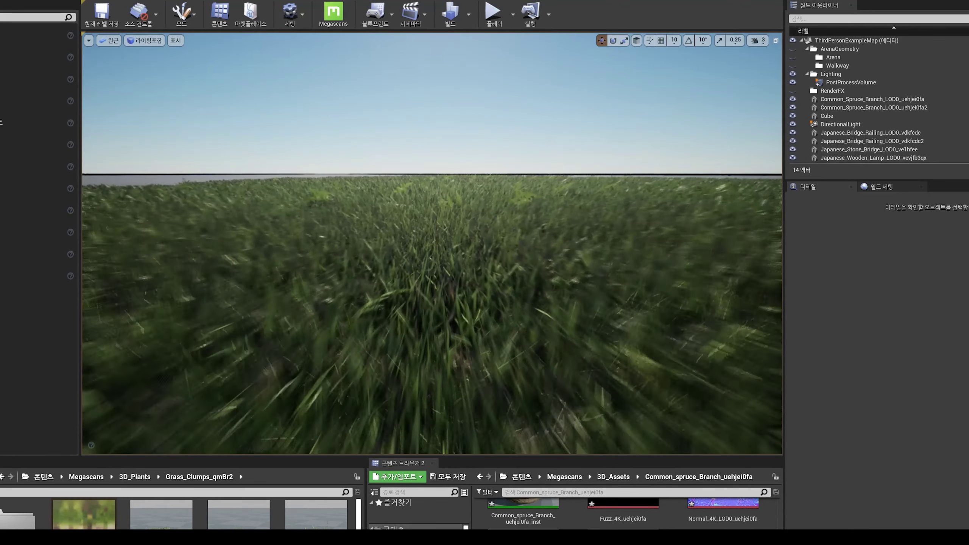
key("s")
right_click_drag(432, 244, 439, 298)
key("s")
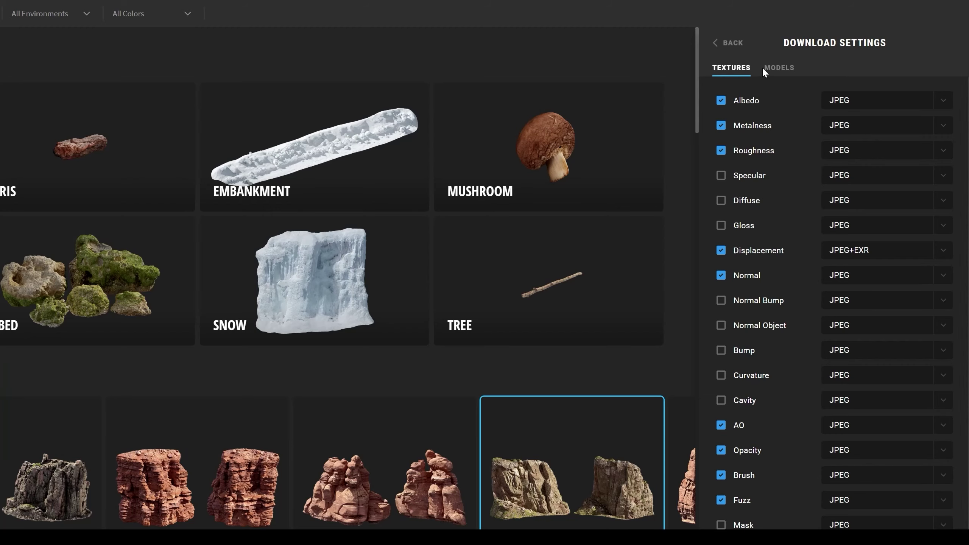
- Show the model options in the Bridge download settings
left_click(768, 69)
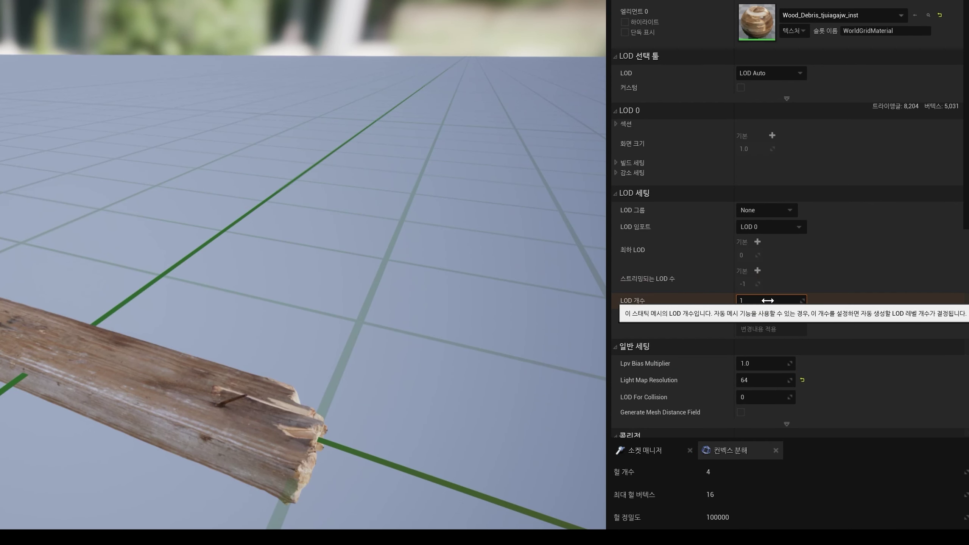
- Set the wood debris mesh's number of LODs to 4, apply the change and preview the generated LOD levels
left_click(768, 300)
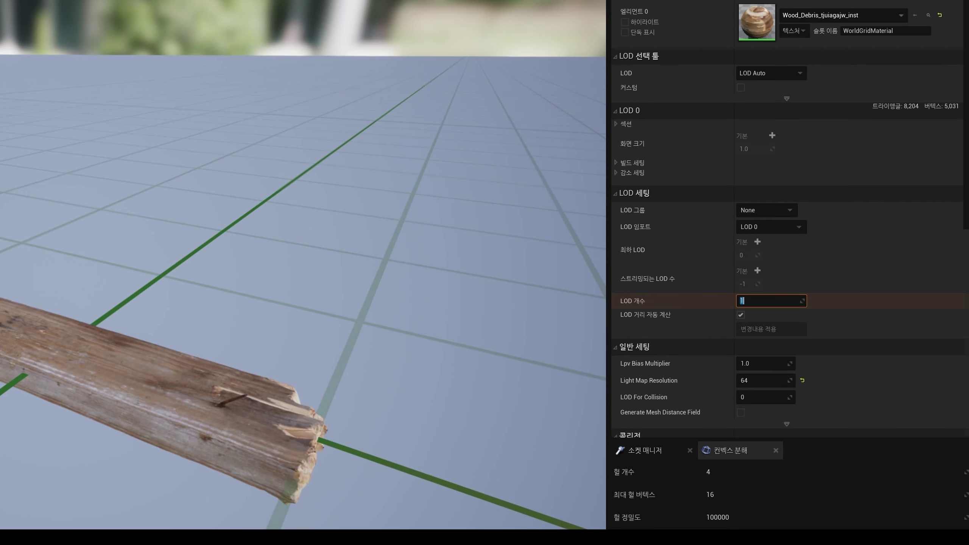
type("4")
left_click(772, 328)
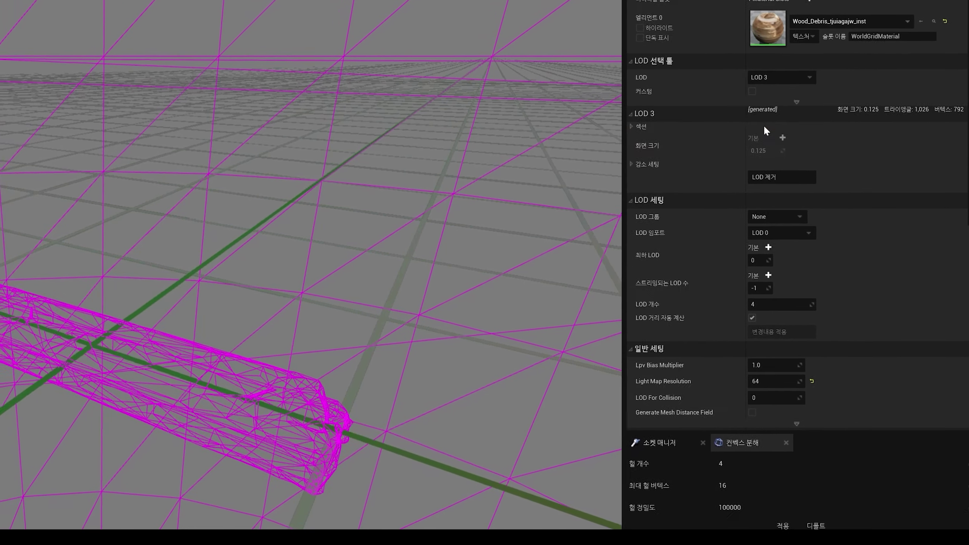
left_click(780, 78)
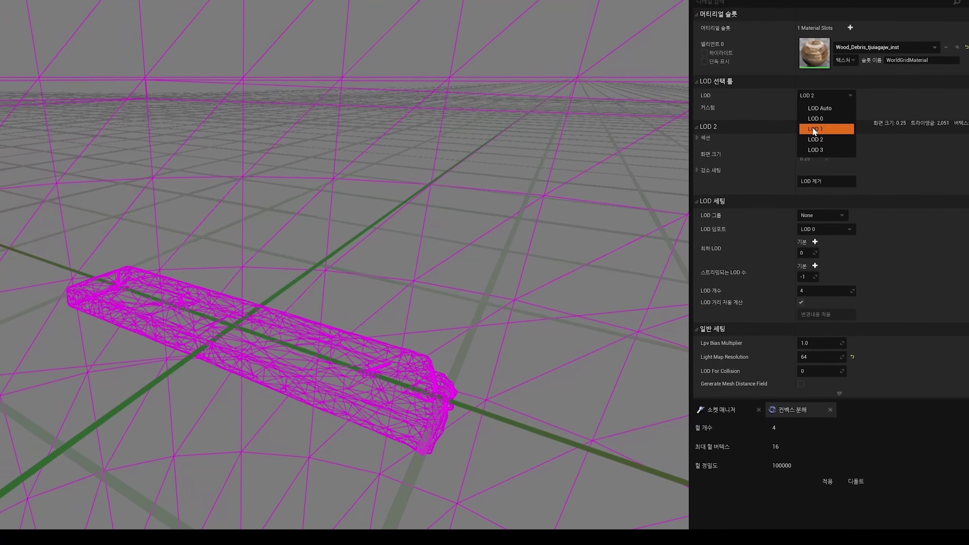
left_click(773, 111)
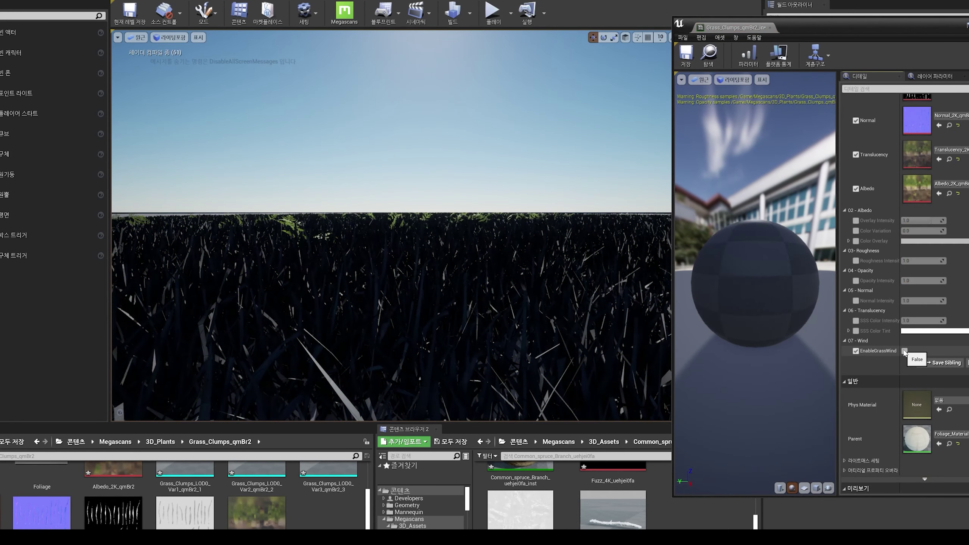
- Enable grass wind in the grass clumps material instance and activate its Wind Intensity parameter
left_click(904, 351)
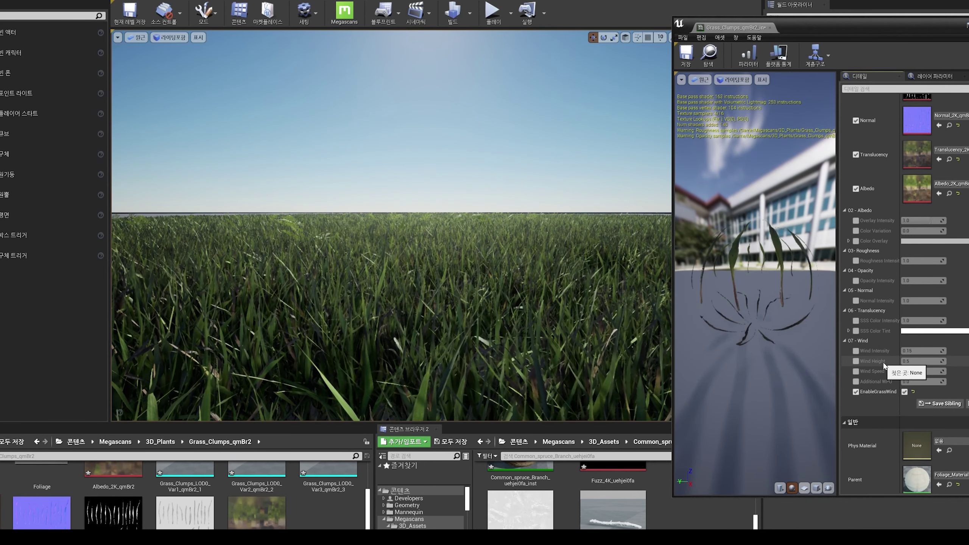
left_click(857, 352)
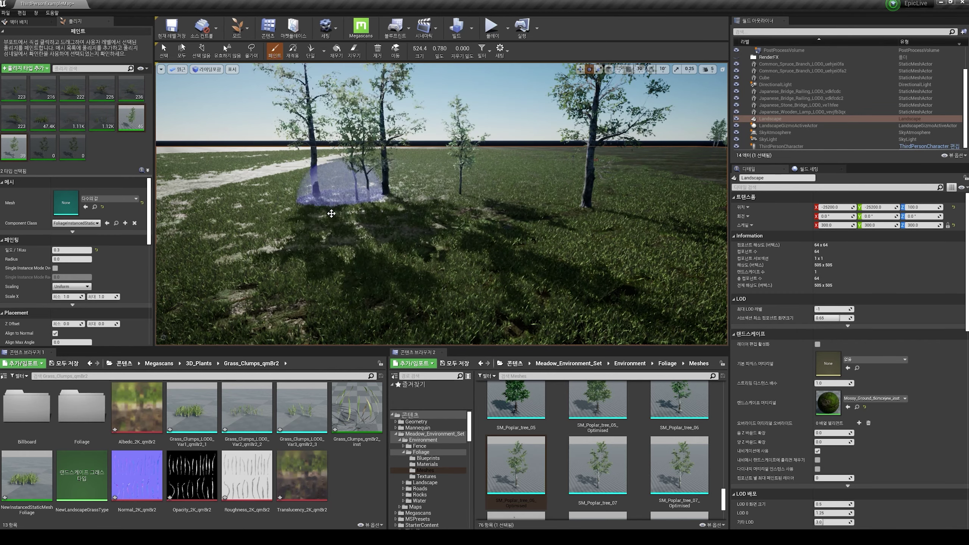
- Paint the two selected poplar tree foliage types across the grassy landscape to form a forest
mouse_move(332, 213)
left_mouse_down()
mouse_move(649, 225)
mouse_move(687, 172)
mouse_move(489, 164)
mouse_move(508, 168)
left_mouse_up()
right_click_drag(508, 168, 358, 168)
left_click(454, 161)
mouse_move(323, 164)
left_mouse_down()
mouse_move(273, 180)
mouse_move(246, 210)
mouse_move(476, 290)
left_mouse_up()
mouse_move(476, 290)
right_mouse_down()
mouse_move(520, 305)
mouse_move(703, 303)
mouse_move(459, 282)
right_mouse_up()
left_click_drag(460, 281, 641, 267)
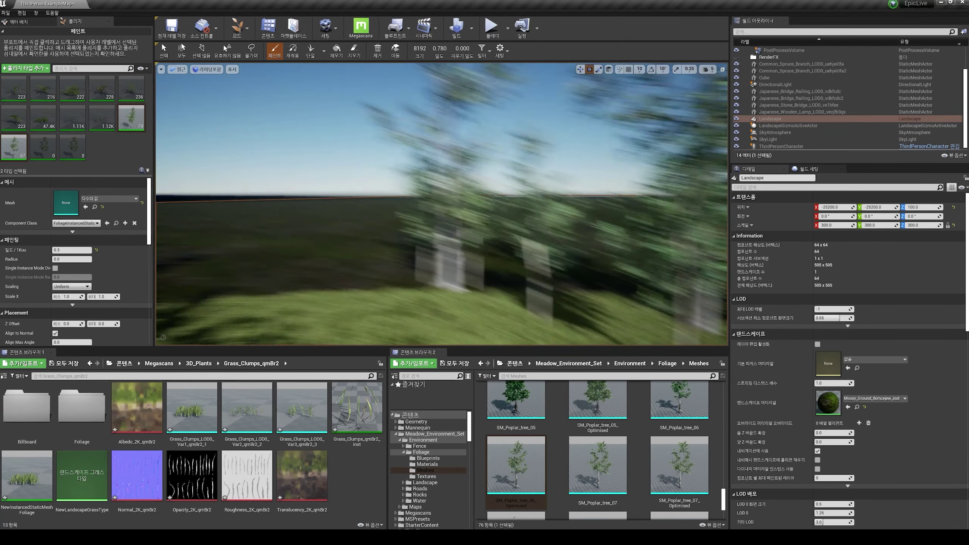
- Select a single painted poplar tree beside the path and move it onto the grass closer to the camera
left_click(408, 205)
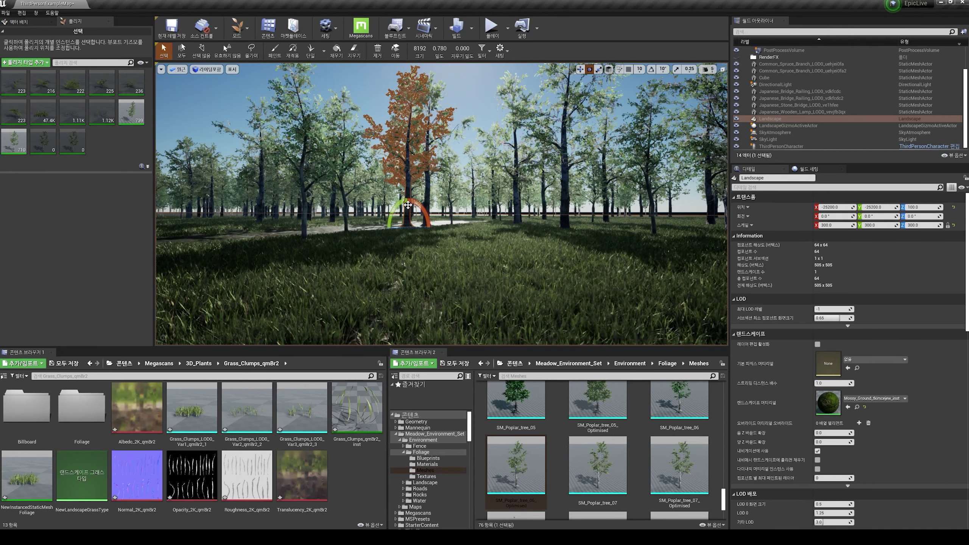
left_click_drag(392, 226, 490, 239)
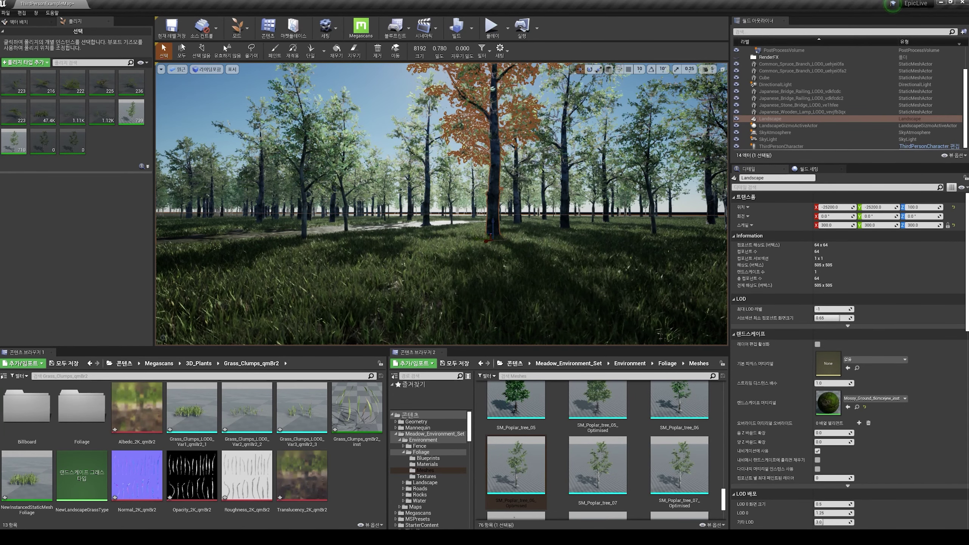
- Select individual painted poplar trees near the path and rotate them to tilt them slightly
left_click(427, 202)
key("e")
left_click_drag(417, 207, 310, 205)
left_click(310, 205)
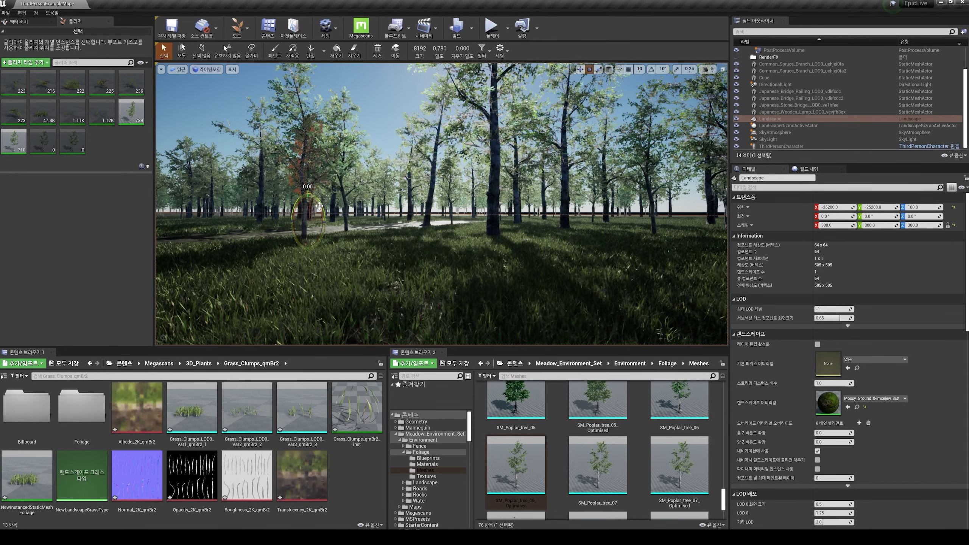
left_click(303, 179)
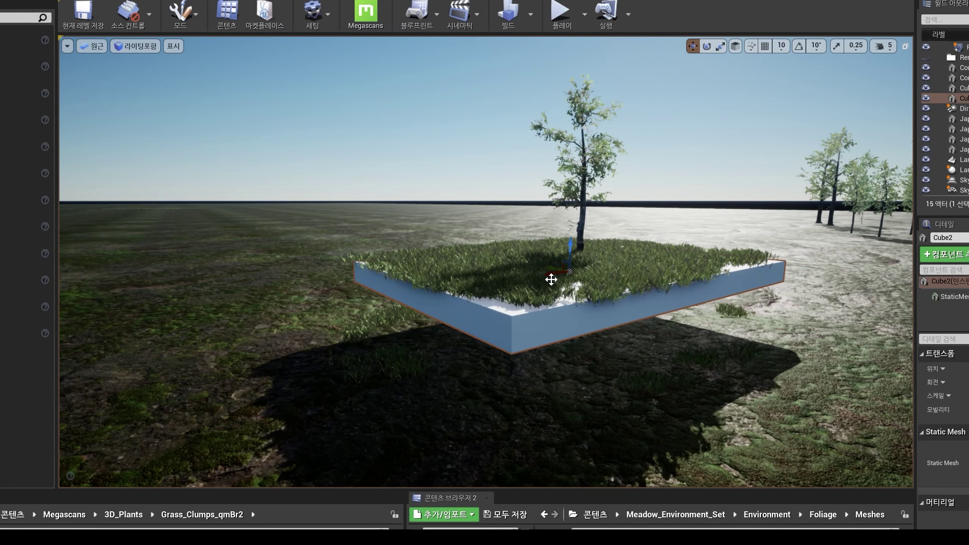
- Move the grass-covered cube carrying a tree, and sculpt the landscape beside the path
left_click_drag(550, 278, 474, 245)
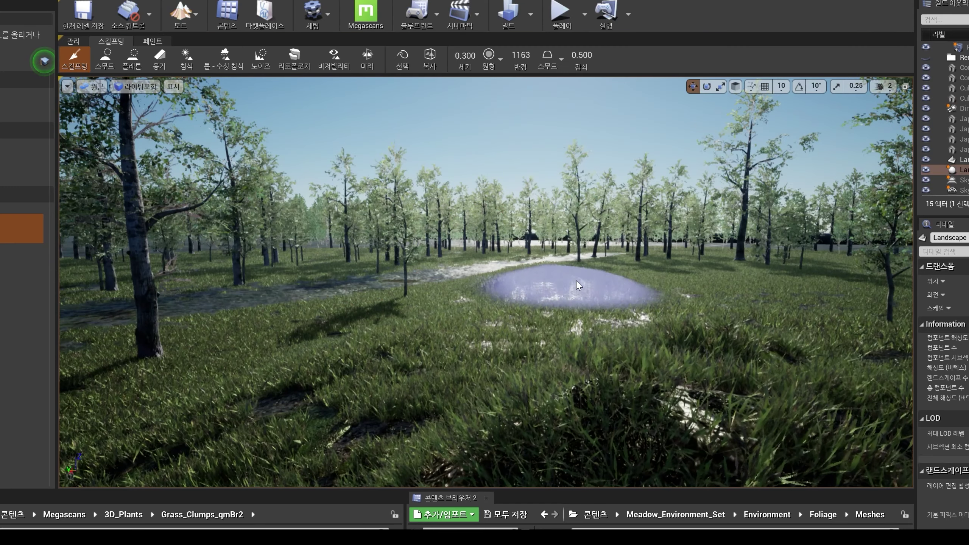
mouse_move(573, 281)
left_mouse_down()
mouse_move(701, 283)
mouse_move(393, 292)
mouse_move(335, 310)
mouse_move(318, 253)
mouse_move(350, 252)
mouse_move(245, 271)
mouse_move(188, 322)
mouse_move(379, 260)
left_mouse_up()
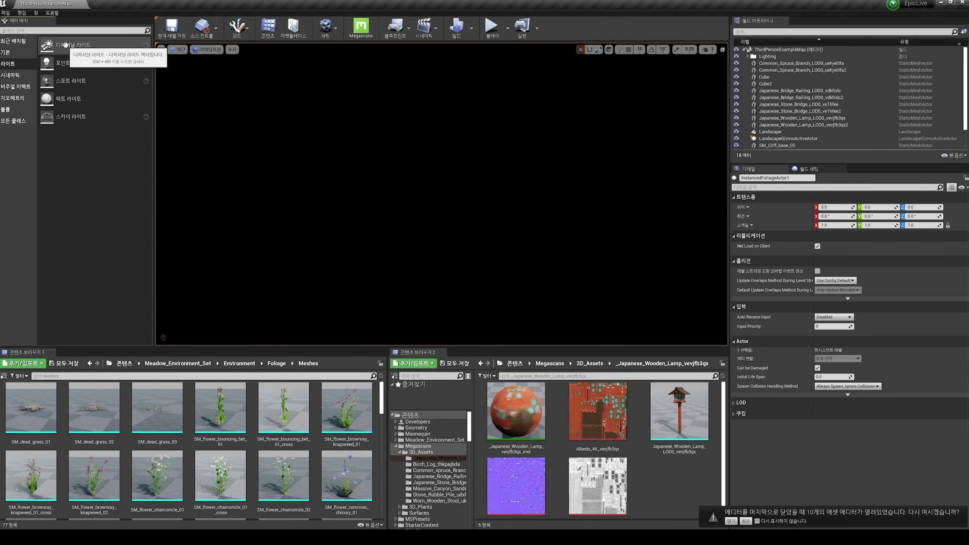
- Place a Directional Light in the dark scene and set its mobility to Movable
left_click_drag(65, 44, 427, 216)
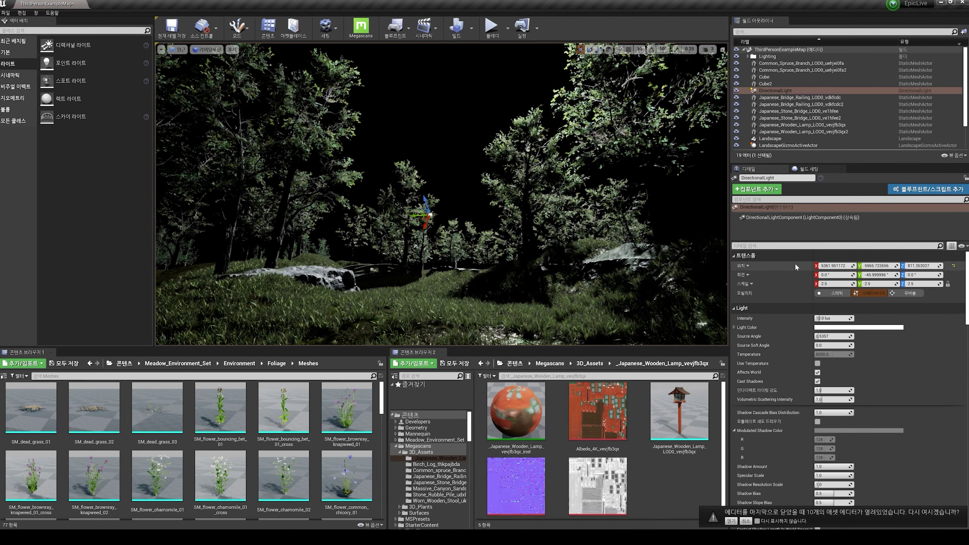
left_click(901, 293)
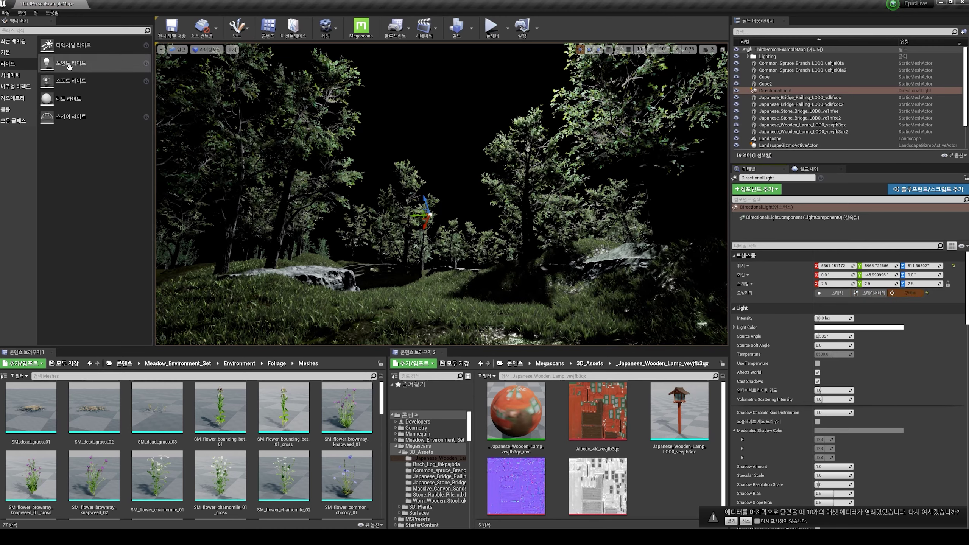
- Add a Sky Atmosphere to the level and enable Atmosphere Sun Light on the directional light
left_click(13, 88)
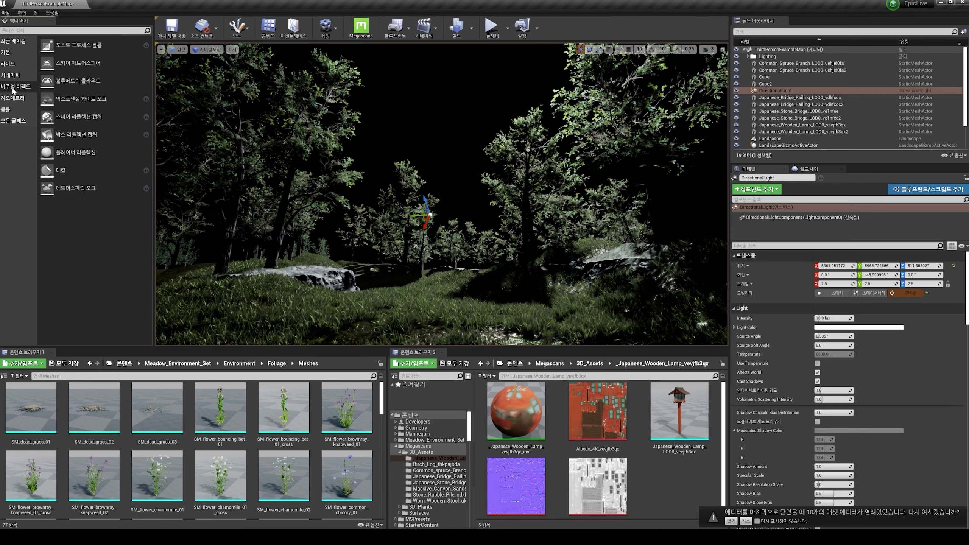
left_click_drag(80, 68, 464, 265)
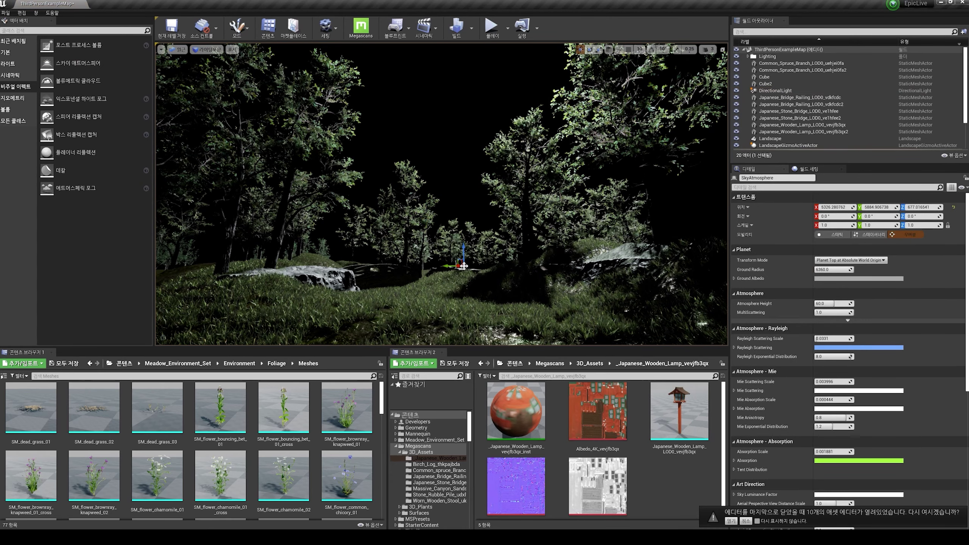
left_click(822, 91)
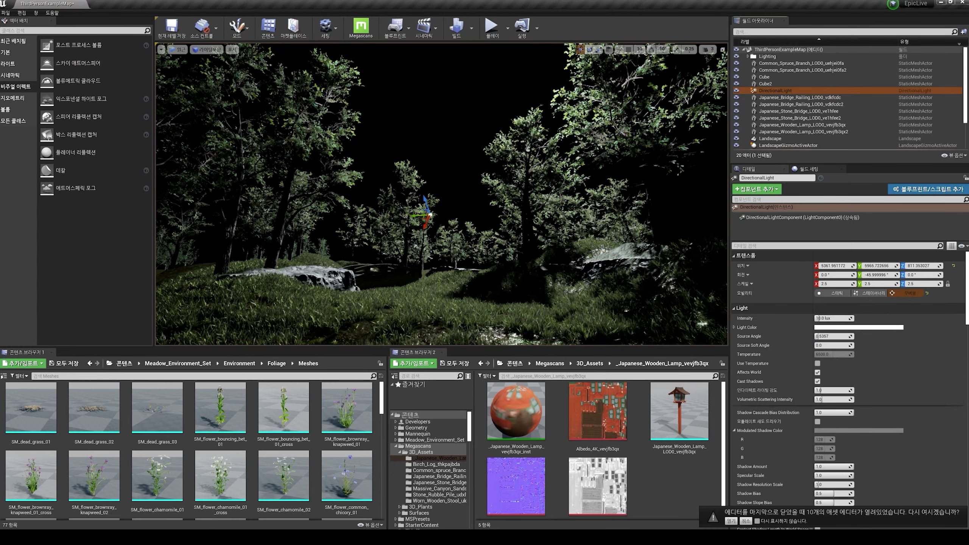
scroll(794, 365, "down", 3)
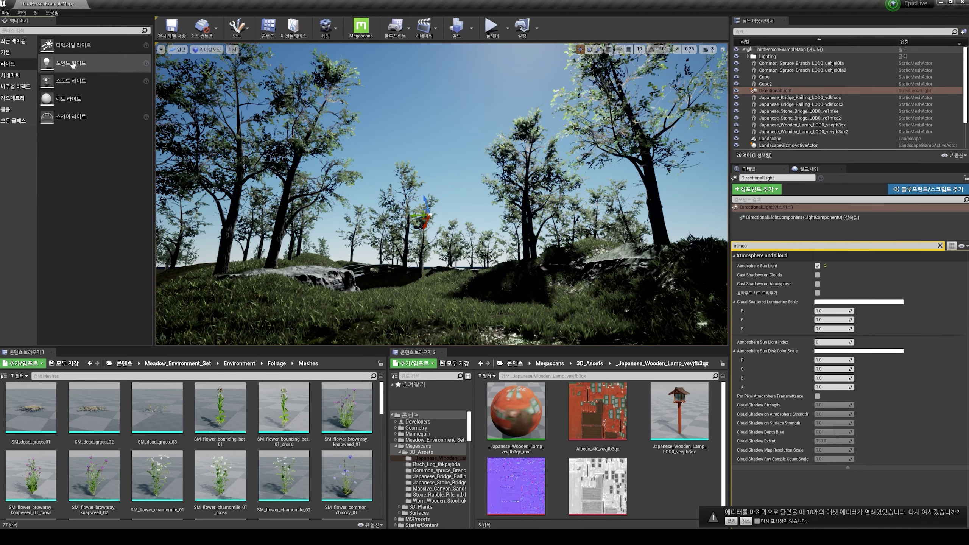
- Add a Sky Light to the scene, make it Movable and set its intensity scale to 2.0
left_click_drag(72, 117, 450, 268)
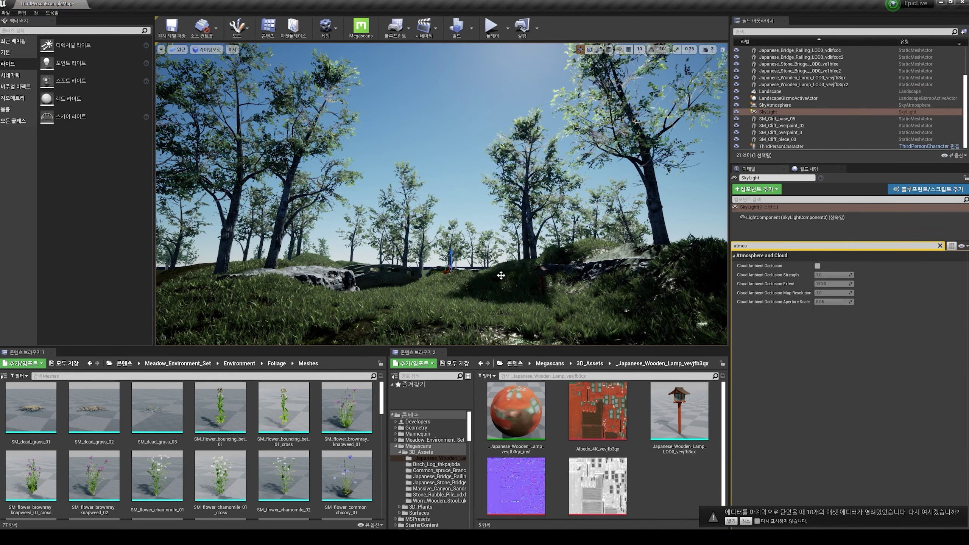
left_click(939, 245)
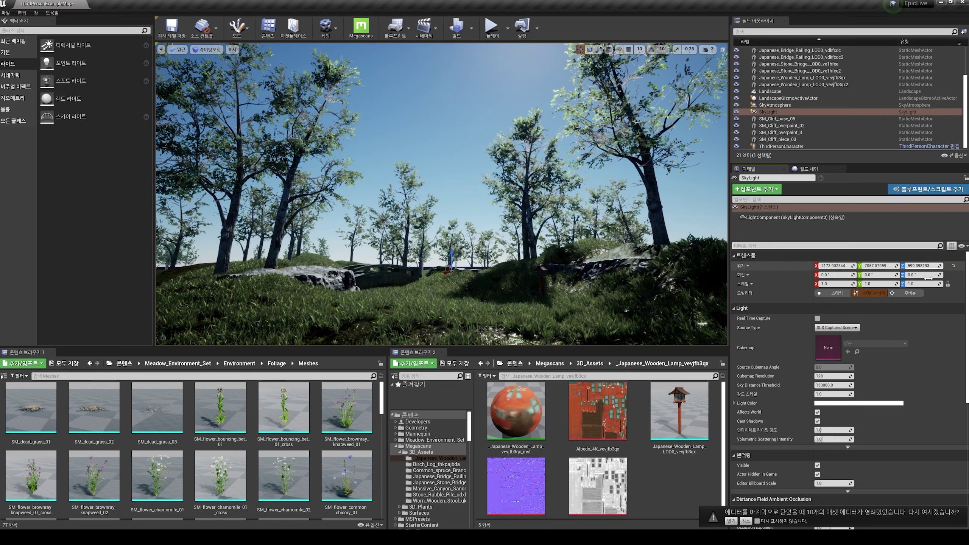
left_click(913, 293)
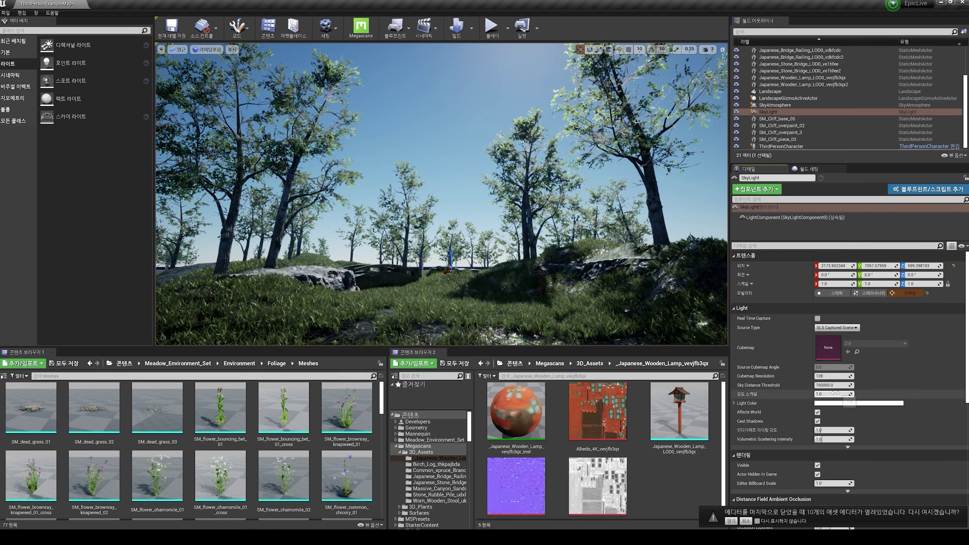
key("Return")
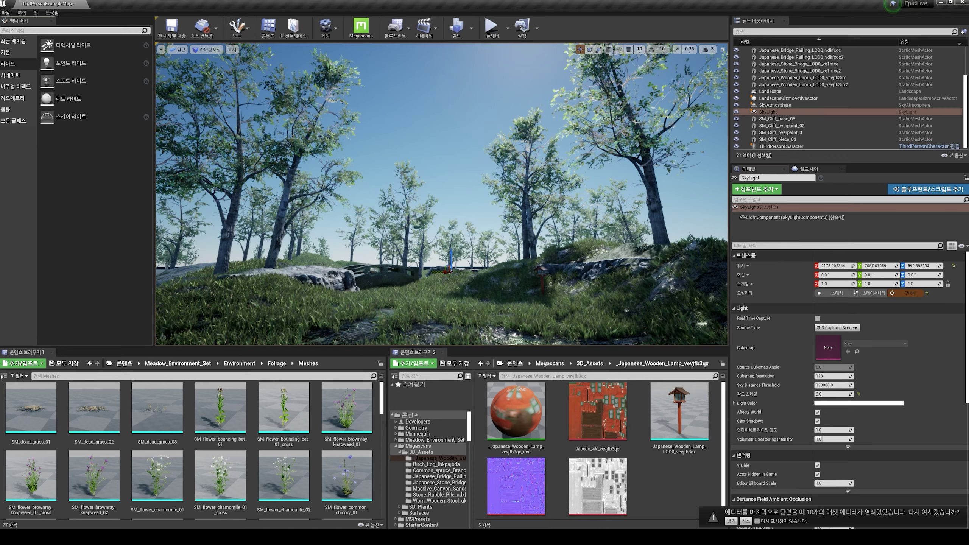
- Find the Volumetric Cloud actor, place it in the level and adjust its Layer Bottom Altitude
type("volumetric")
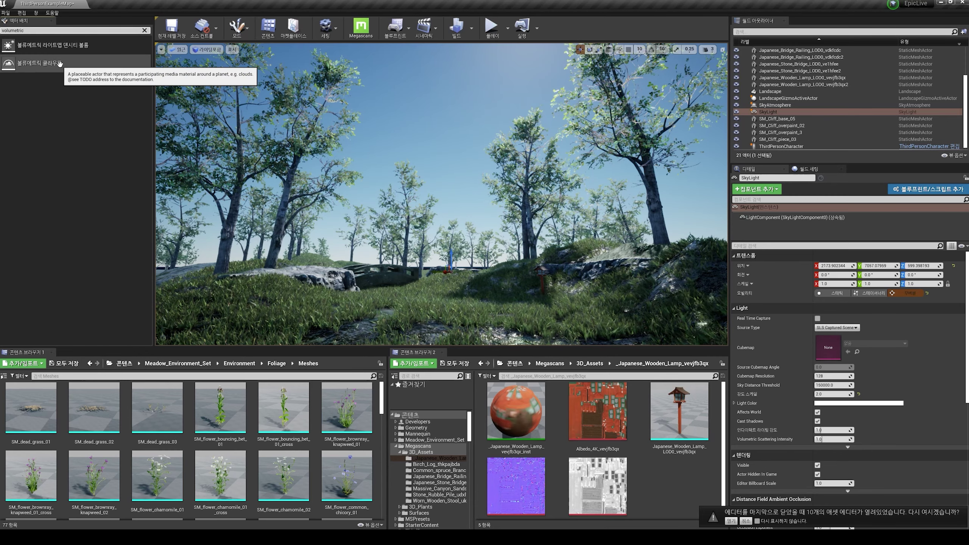
left_click_drag(59, 63, 488, 215)
key("ctrl+z")
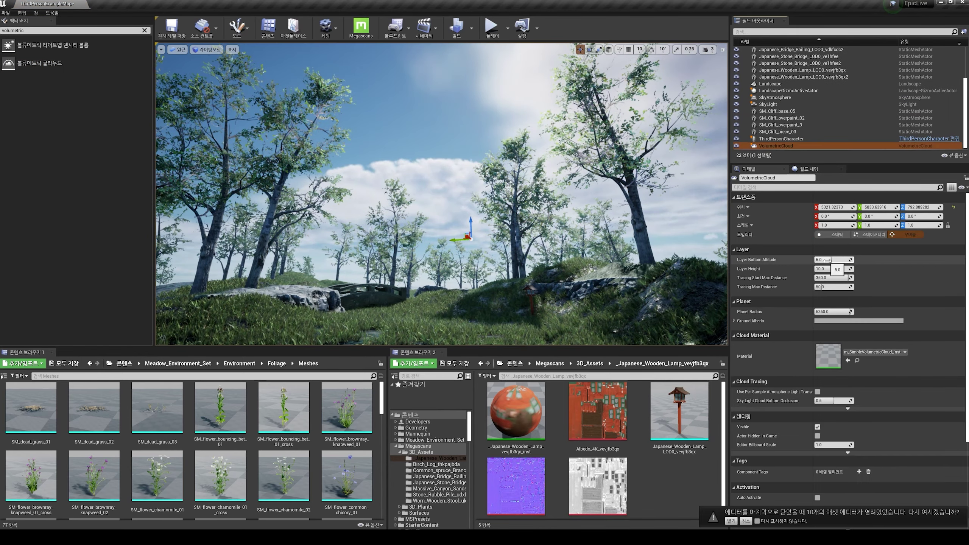
mouse_move(834, 260)
left_mouse_down()
mouse_move(814, 260)
mouse_move(824, 261)
left_mouse_up()
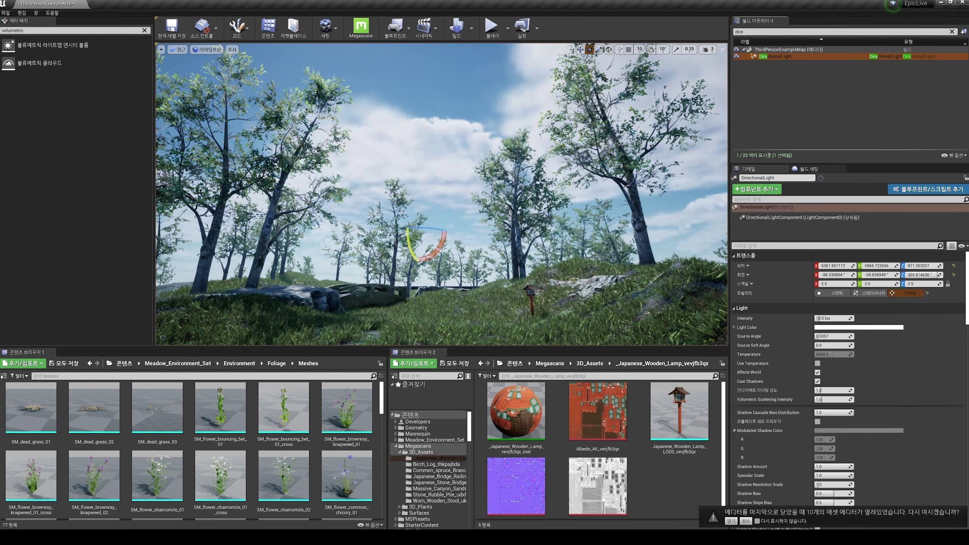
- Rotate the directional light, set the Sky Atmosphere's Rayleigh Scattering Scale to about 0.21 and open its Mie Scattering Scale for editing
mouse_move(410, 244)
left_mouse_down()
mouse_move(406, 227)
mouse_move(420, 271)
mouse_move(420, 248)
left_mouse_up()
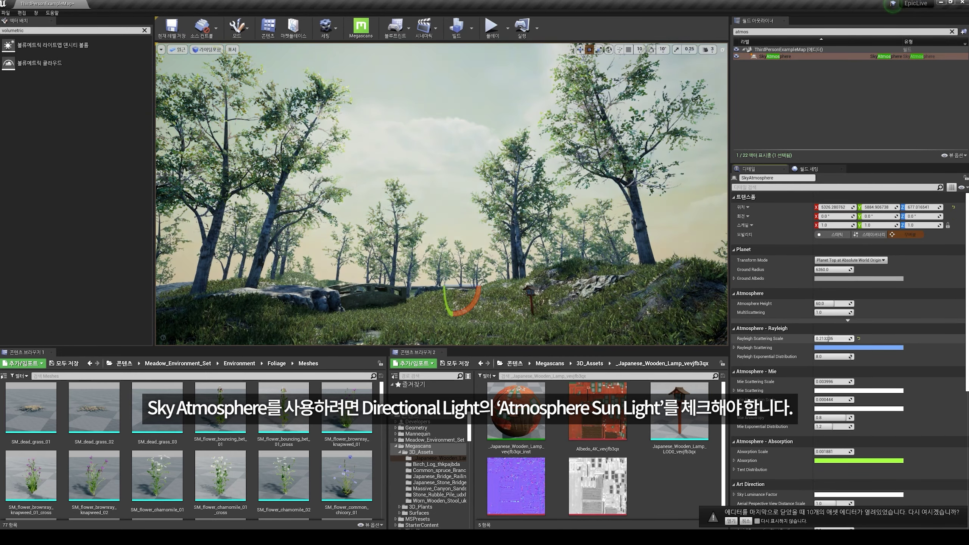
mouse_move(829, 339)
left_mouse_down()
mouse_move(849, 339)
mouse_move(828, 339)
left_mouse_up()
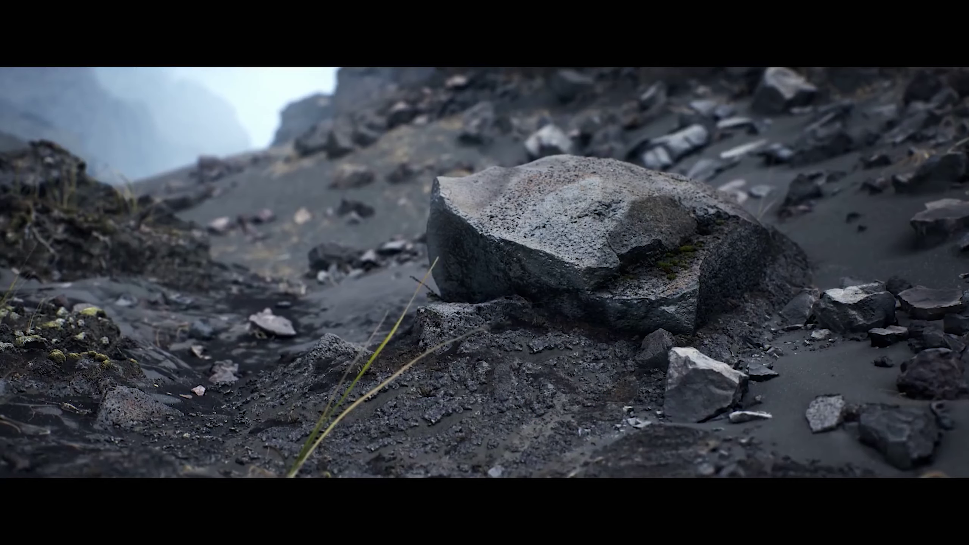
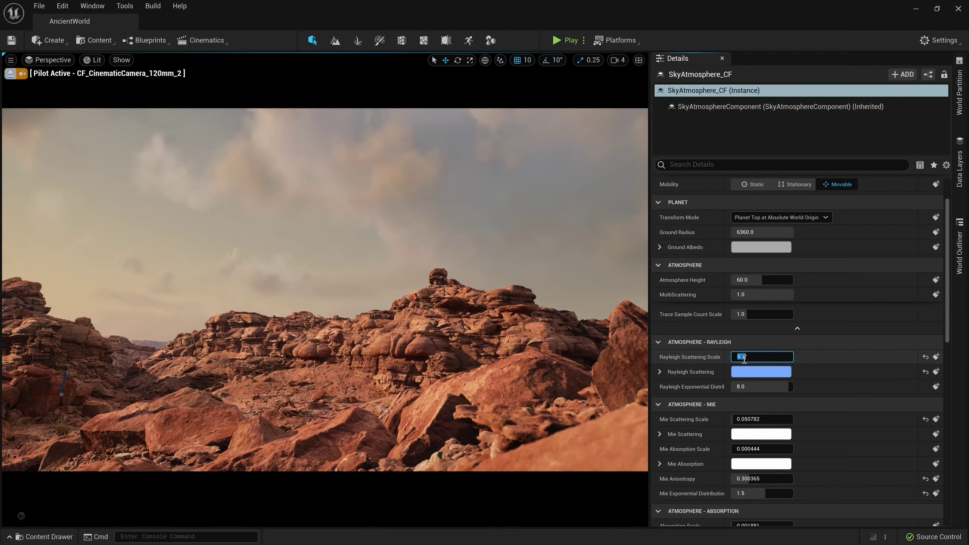
left_click(762, 419)
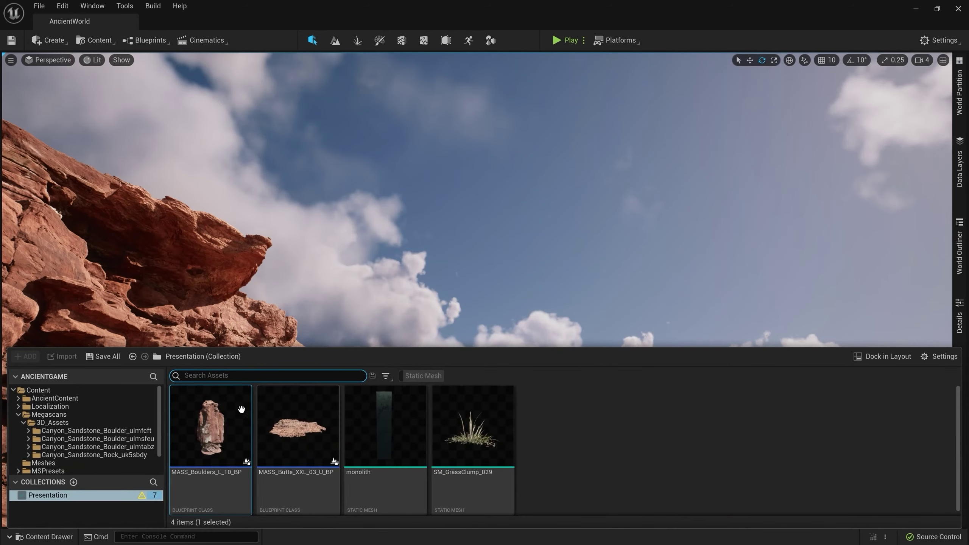
- Place the MASS_Boulders_L_10_BP boulder in the AncientWorld level and drop it onto the ground
left_click_drag(242, 409, 612, 262)
key("End")
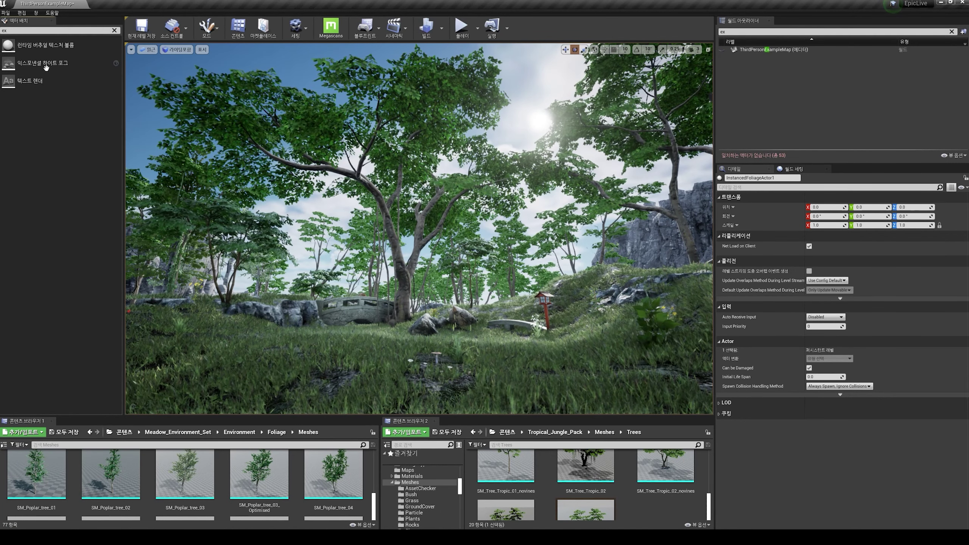
- Add an Exponential Height Fog with Fog Density about 0.044 and Fog Height Falloff about 0.009
left_click_drag(41, 61, 332, 171)
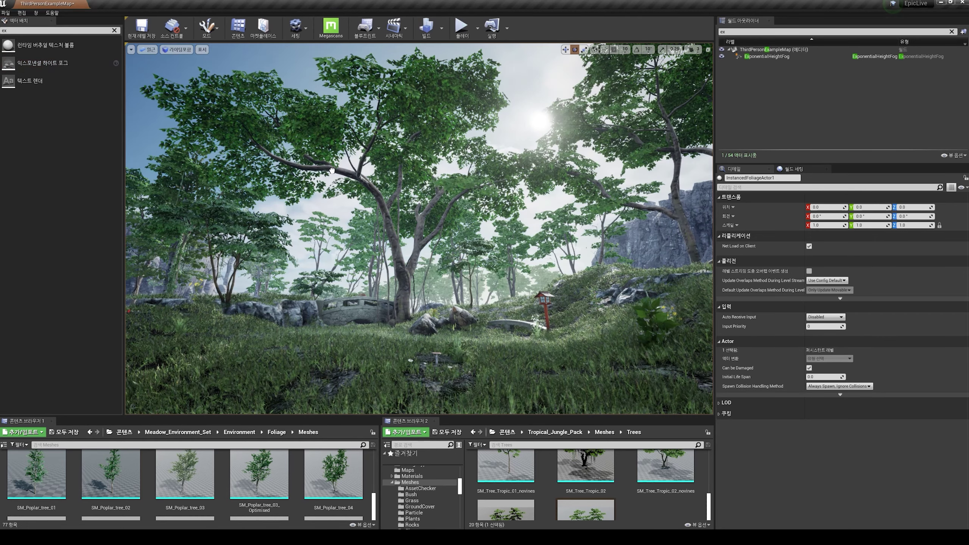
left_click_drag(435, 267, 438, 273)
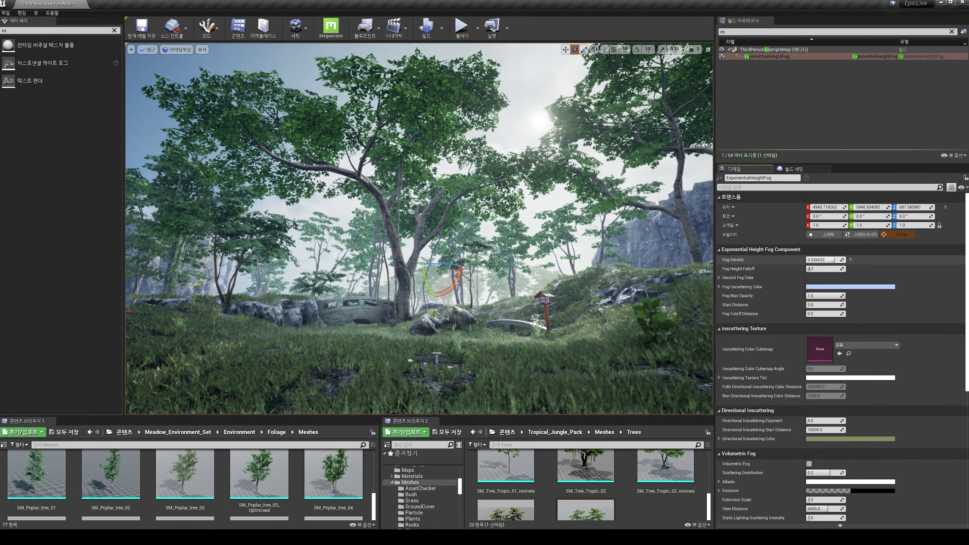
mouse_move(835, 259)
left_mouse_down()
mouse_move(817, 259)
mouse_move(841, 259)
left_mouse_up()
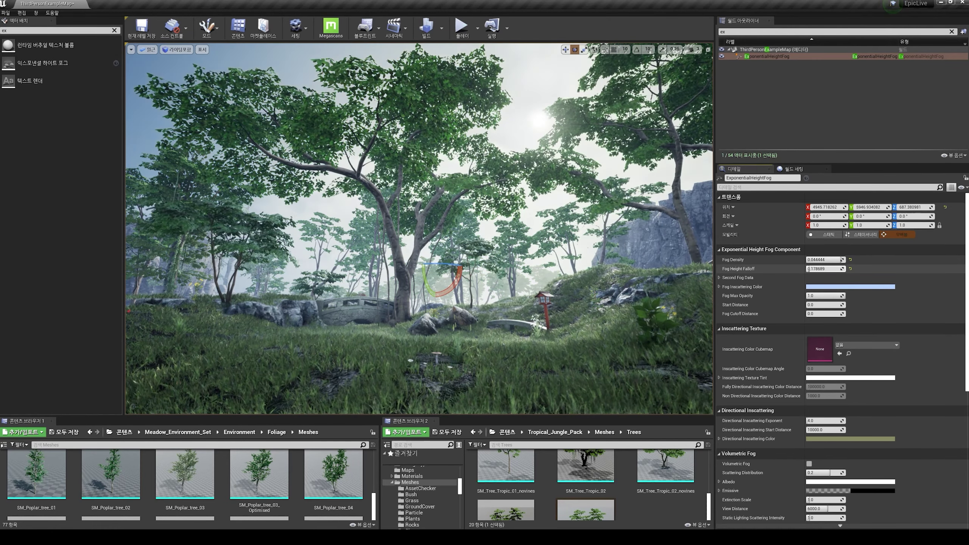
left_click_drag(816, 269, 813, 270)
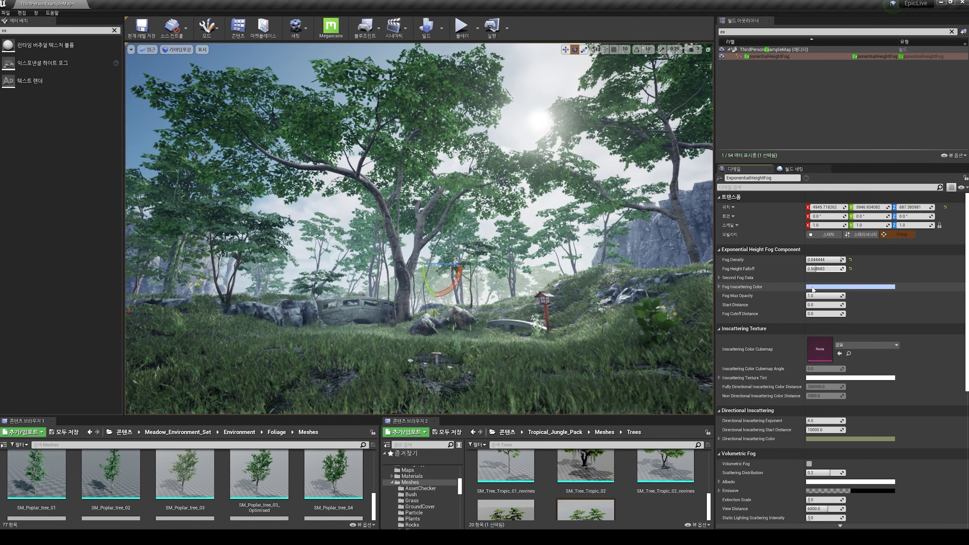
left_click(812, 287)
left_click_drag(697, 334, 671, 363)
left_click(789, 471)
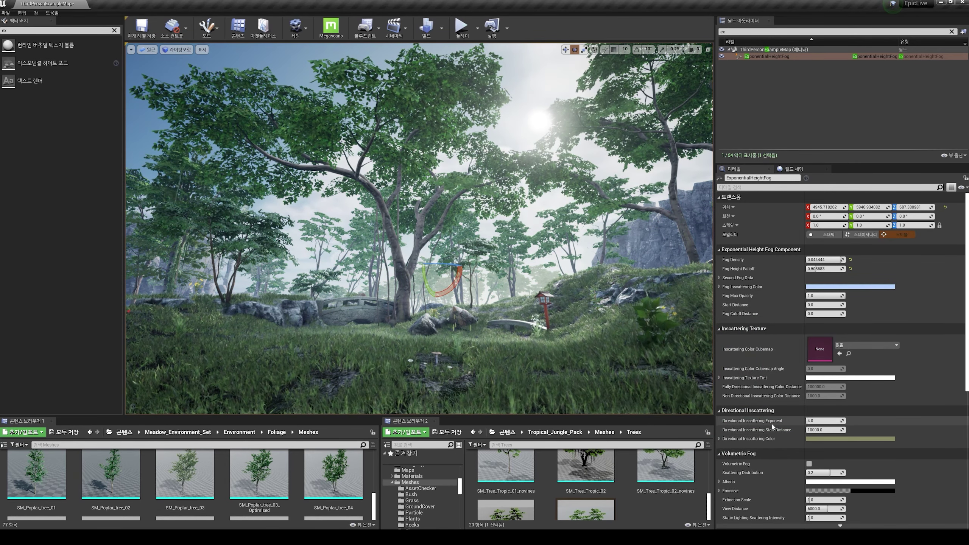
- Enable Volumetric Fog on the height fog and set its Scattering Distribution to about 0.36
scroll(809, 393, "down", 4)
left_click(809, 391)
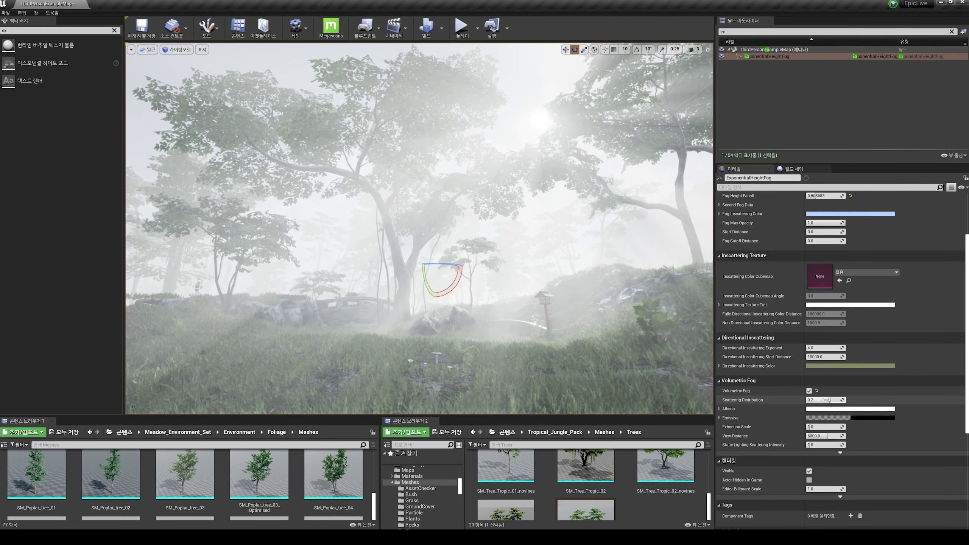
mouse_move(827, 400)
left_mouse_down()
mouse_move(807, 400)
mouse_move(845, 400)
mouse_move(815, 400)
mouse_move(829, 400)
left_mouse_up()
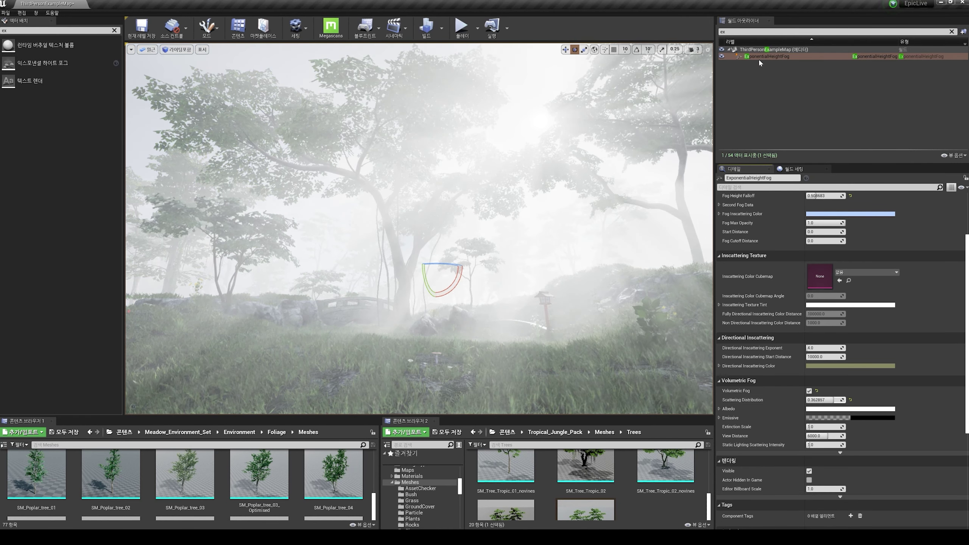
- Find the directional light in the level and rotate it so sunlight streams through the foggy trees
left_click_drag(734, 32, 700, 31)
type("dire")
left_click(747, 56)
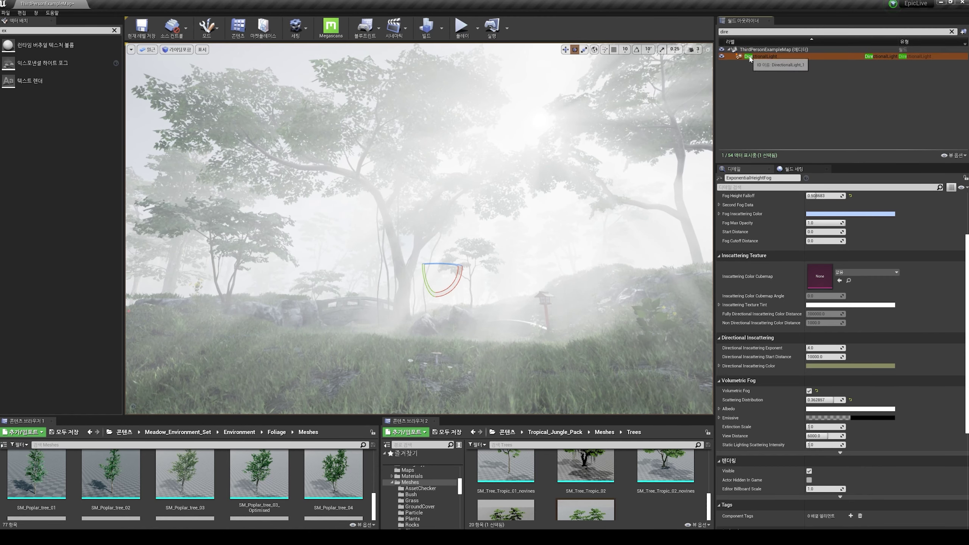
left_click_drag(287, 154, 281, 123)
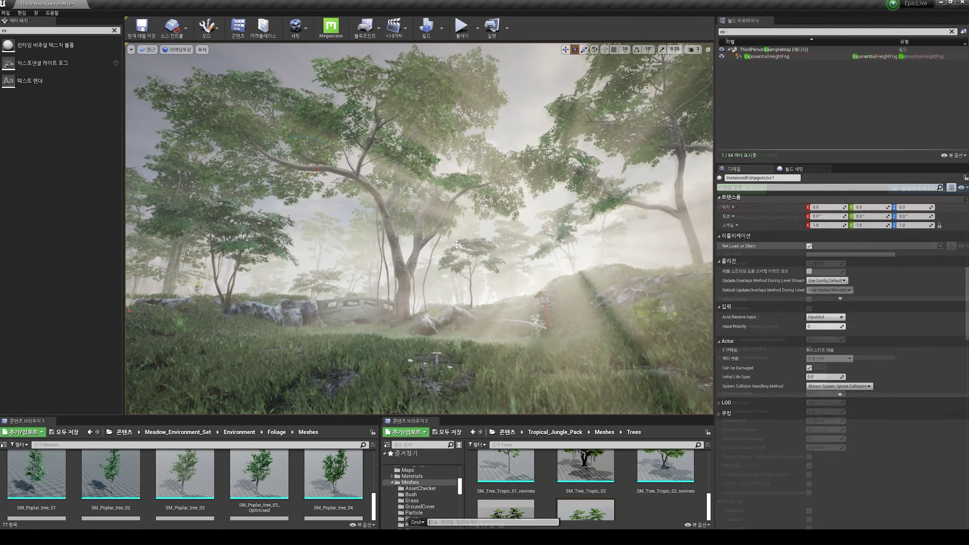
- Run the console command r.VolumetricFog.GridPixelSize 4 to refine the volumetric fog
key("grave")
type("r.volumetricfog.")
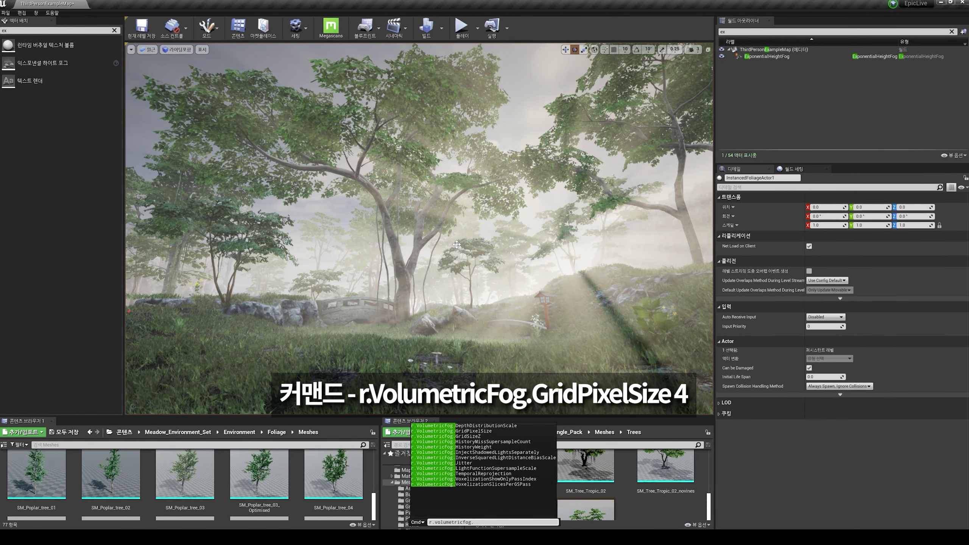
type("gridpixelsize 4")
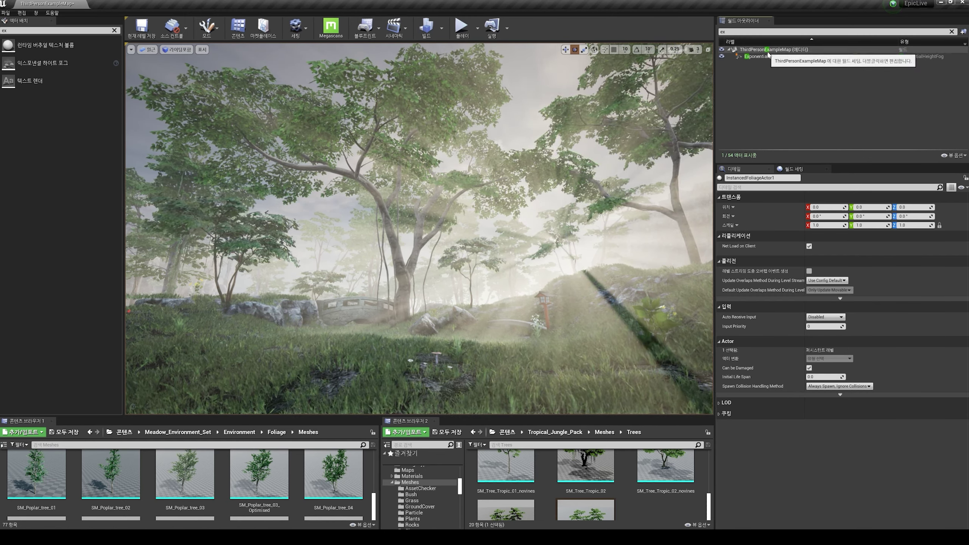
- Select the directional light again and rotate it to change the direction of the light shafts
type("dire")
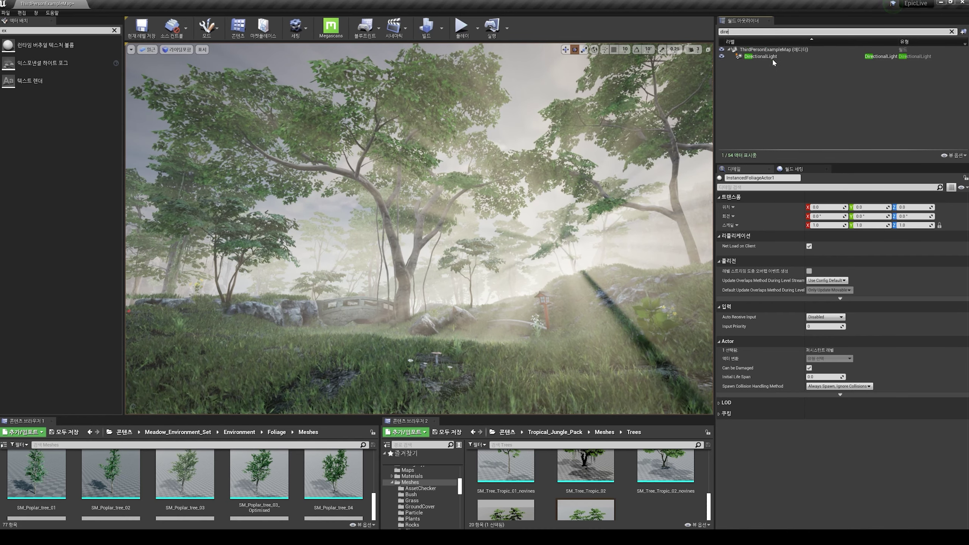
left_click(760, 56)
left_click_drag(290, 156, 291, 183)
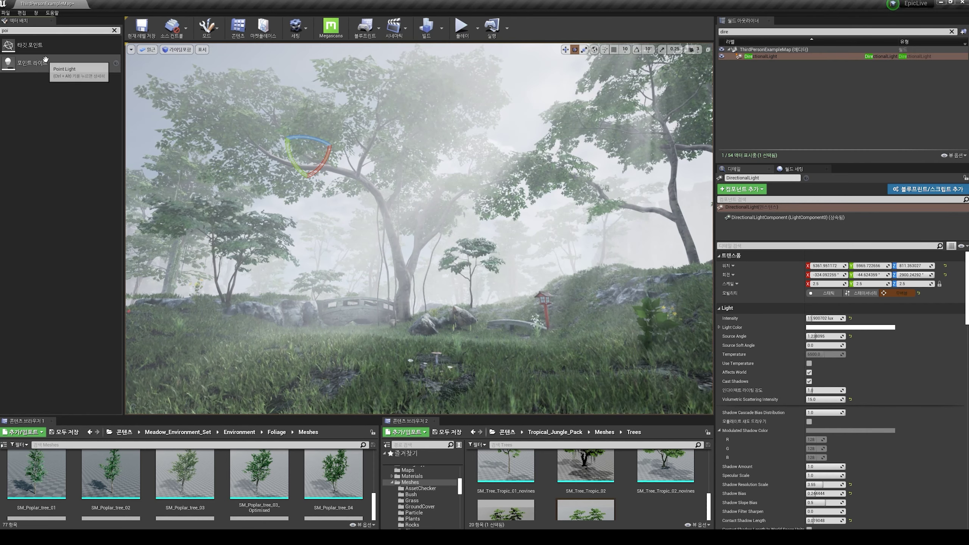
- Place a point light over the grass near the small mushrooms, raise it slightly and increase its intensity to about 66 cd
left_click_drag(46, 61, 422, 296)
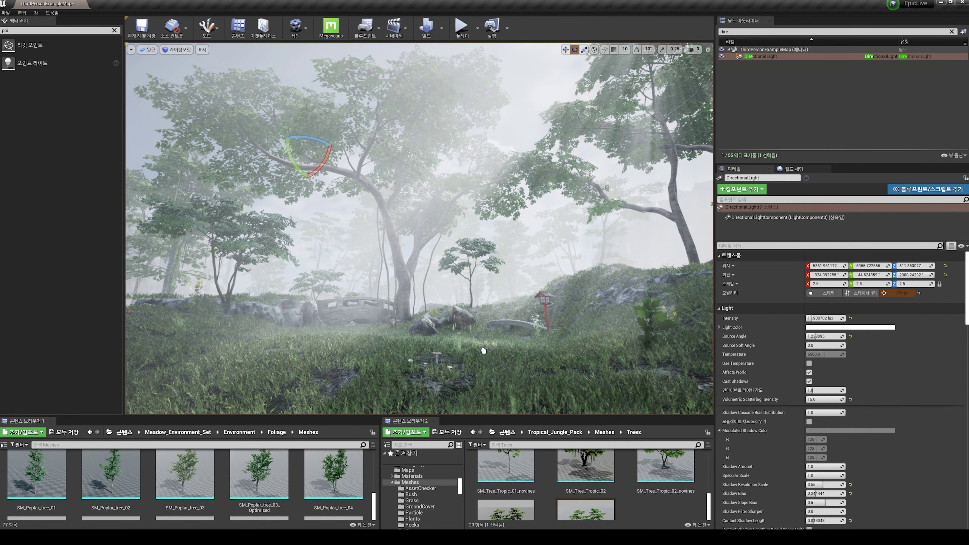
left_click_drag(496, 369, 496, 368)
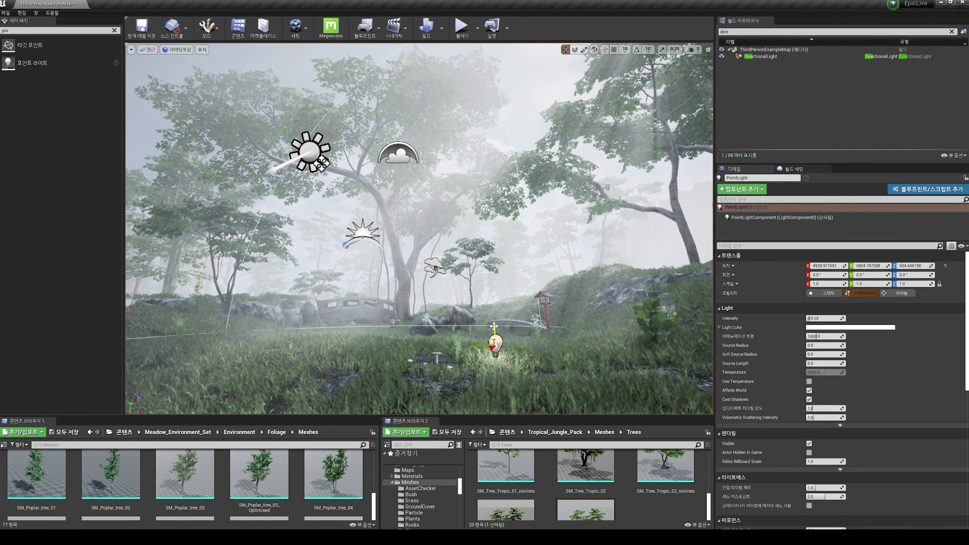
mouse_move(495, 327)
left_mouse_down()
mouse_move(494, 306)
mouse_move(494, 315)
left_mouse_up()
left_click_drag(813, 318, 827, 319)
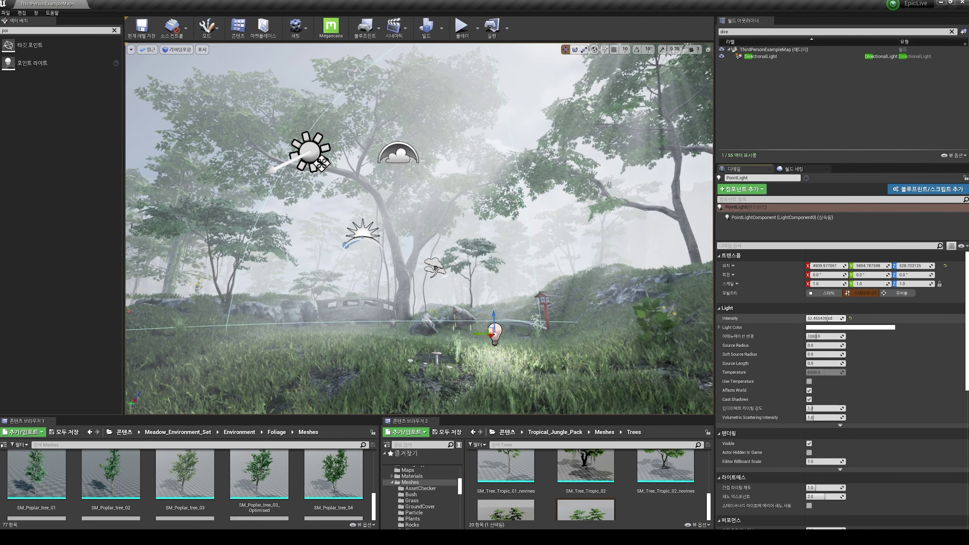
- Set the point light's color to a light cyan, about R 0.21, G 0.78, B 1.0
left_click(850, 327)
left_click(732, 371)
left_click_drag(742, 398, 688, 385)
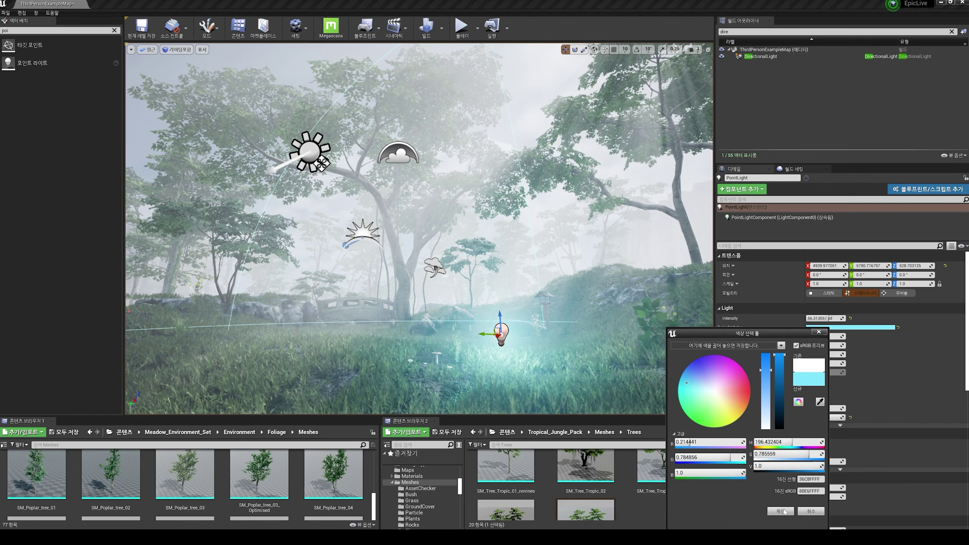
left_click(781, 511)
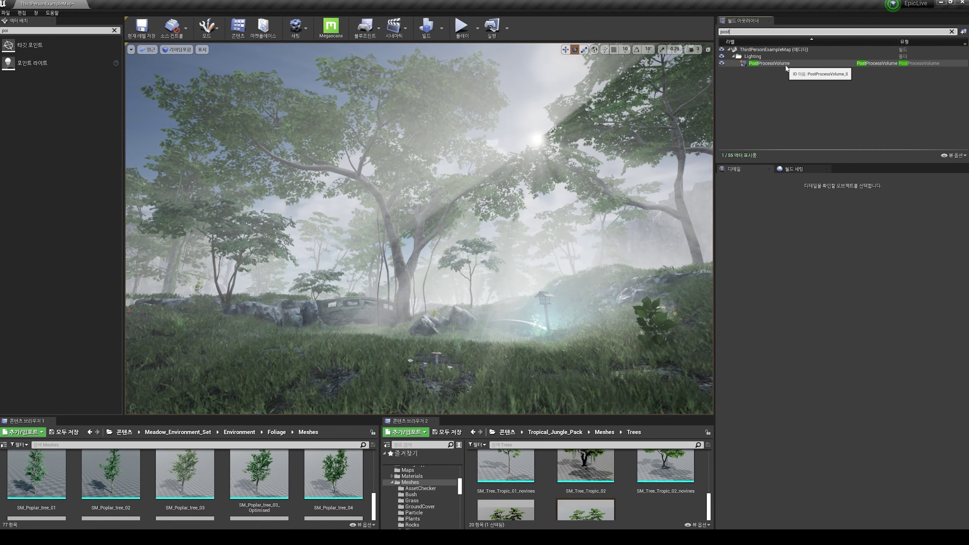
- Select the post process volume, set its bloom intensity to about 1.17 and adjust the exposure compensation
left_click(779, 63)
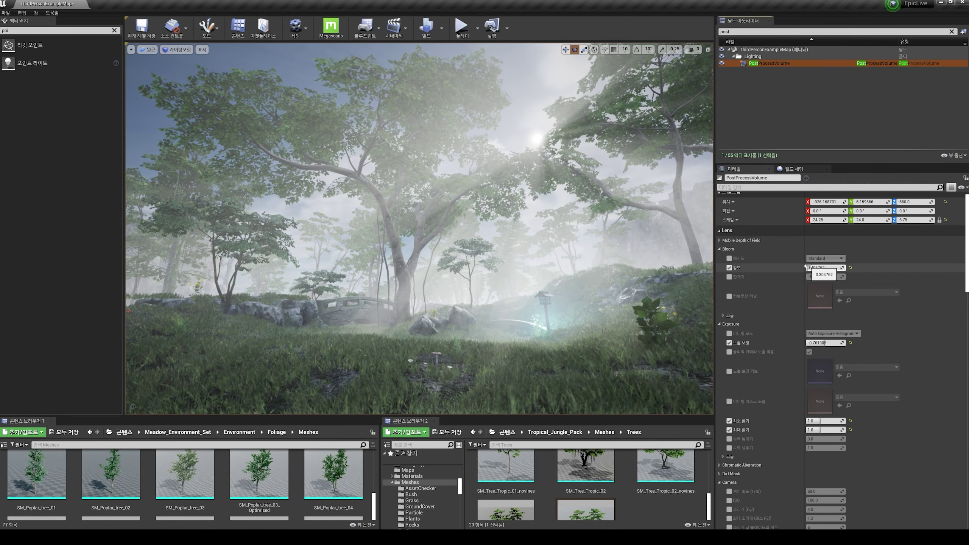
mouse_move(808, 266)
left_mouse_down()
mouse_move(820, 267)
mouse_move(802, 269)
left_mouse_up()
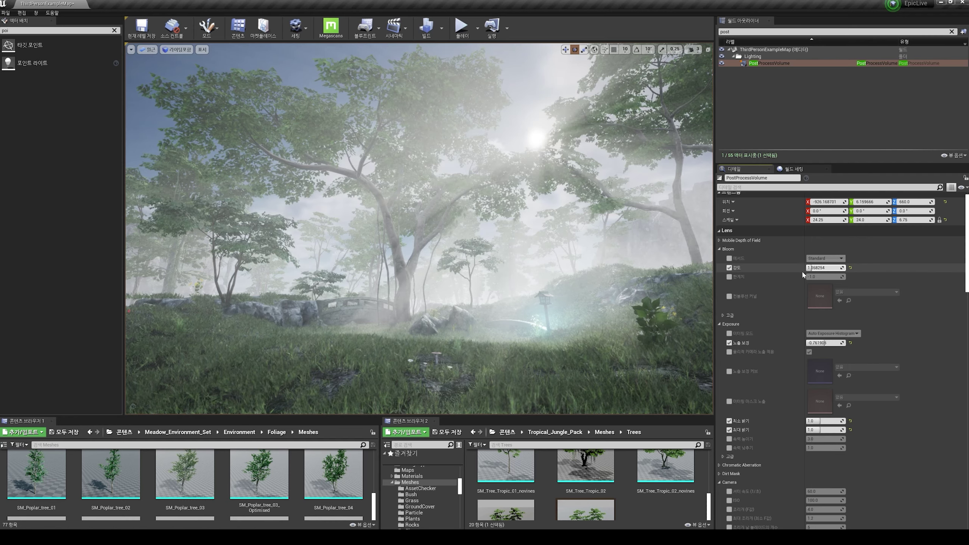
mouse_move(823, 343)
left_mouse_down()
mouse_move(809, 343)
mouse_move(825, 344)
left_mouse_up()
- Adjust the white balance temperature and enable the global color grading overrides, with gamma at 0.8 and contrast at 1.22
scroll(824, 344, "down", 10)
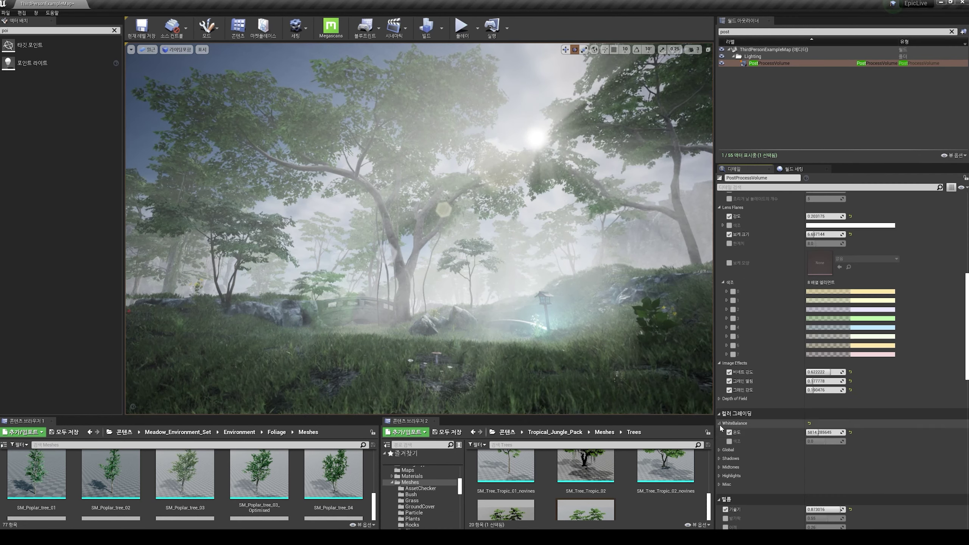
left_click_drag(821, 433, 832, 432)
left_click(719, 450)
scroll(721, 453, "down", 2)
left_click(729, 440)
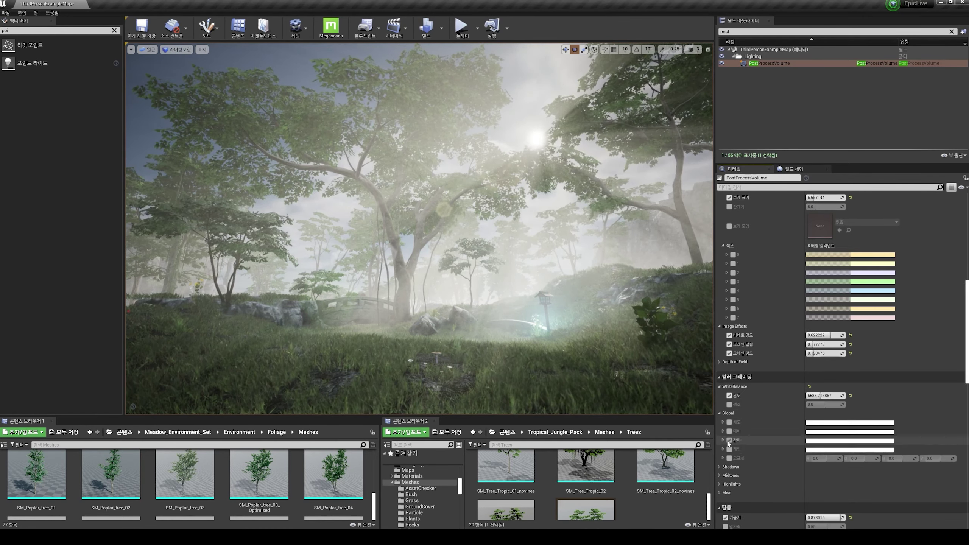
left_click(723, 440)
scroll(733, 449, "down", 2)
left_click_drag(773, 473, 761, 473)
left_click(729, 407)
left_click(723, 407)
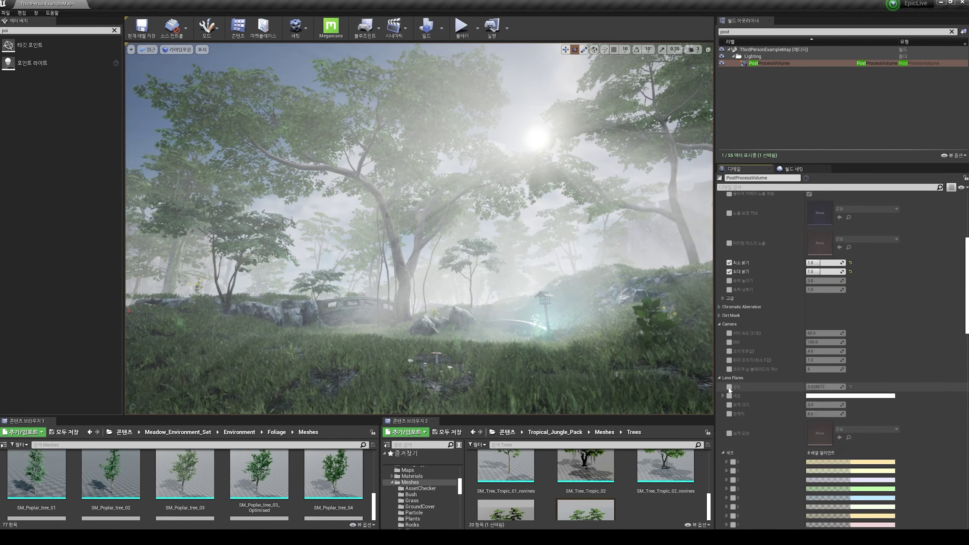
- Adjust the post process volume's lens flare settings and its ambient occlusion intensity
scroll(739, 399, "down", 2)
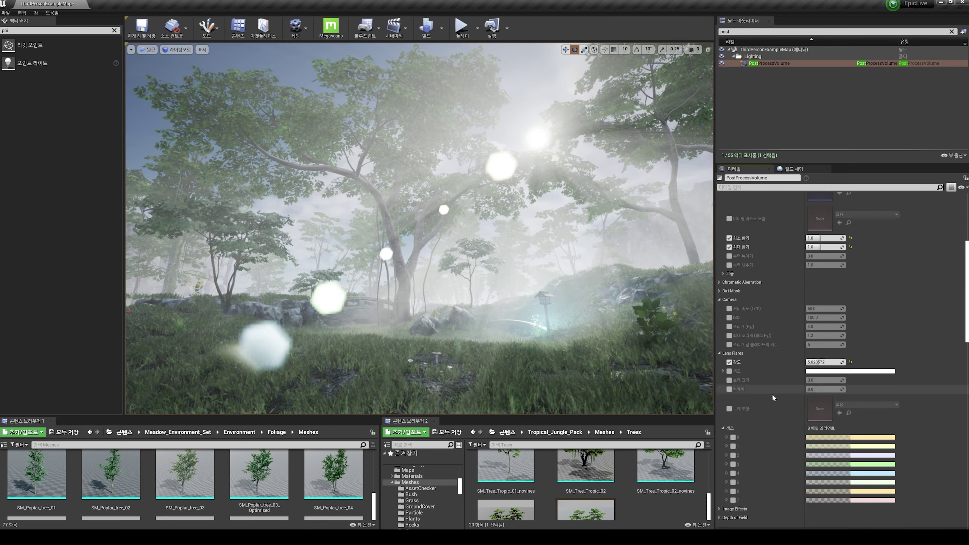
left_click_drag(814, 380, 799, 362)
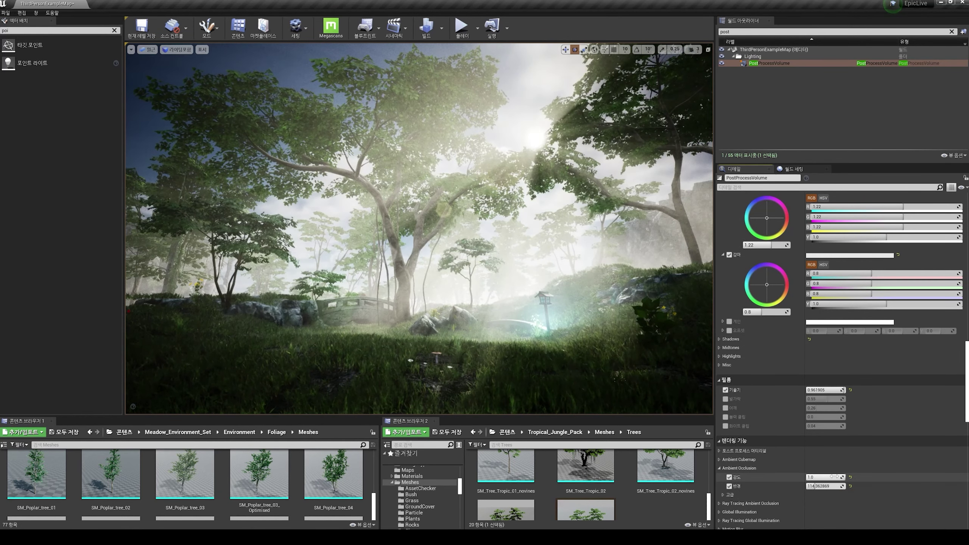
mouse_move(835, 476)
left_mouse_down()
mouse_move(815, 477)
mouse_move(830, 477)
left_mouse_up()
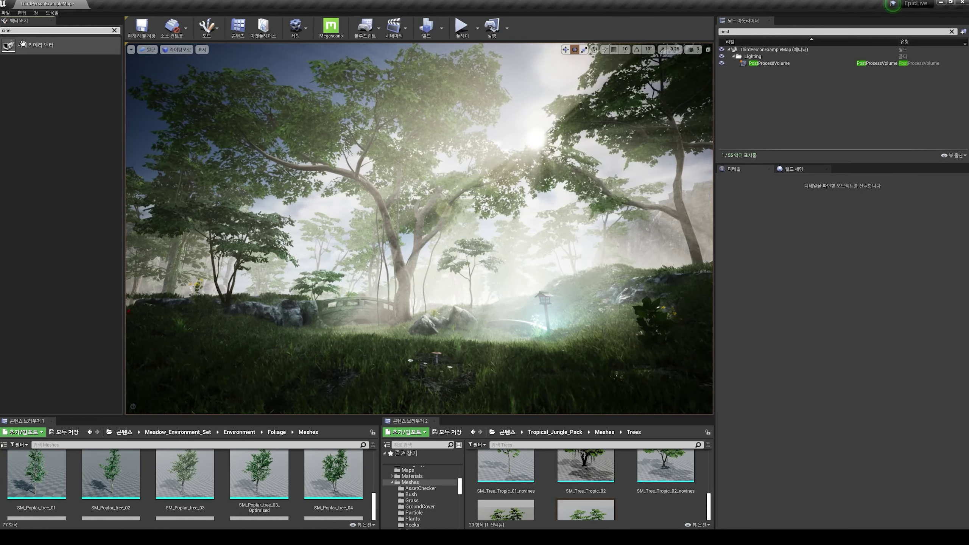
- Place a Cine Camera Actor in the grass and pilot it from the full actor list
left_click_drag(27, 45, 357, 383)
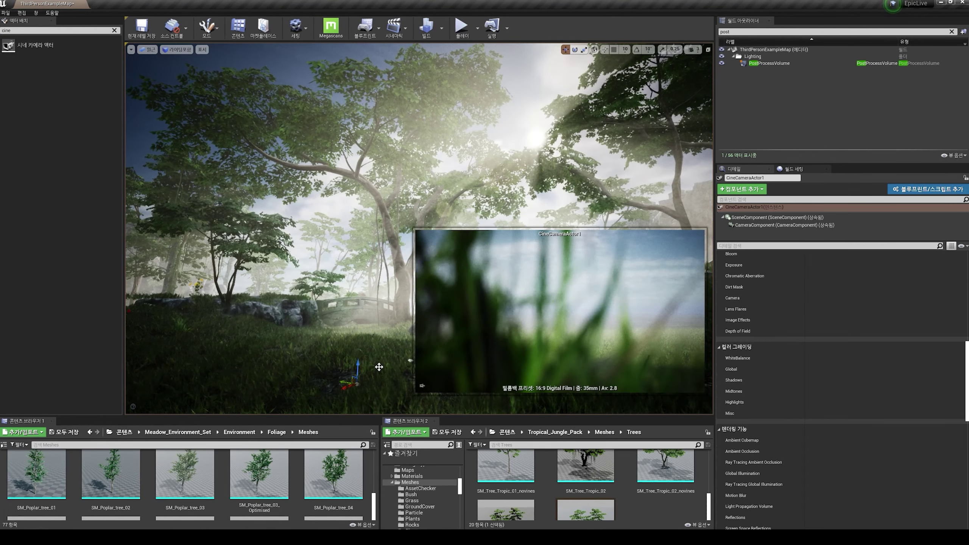
left_click(951, 32)
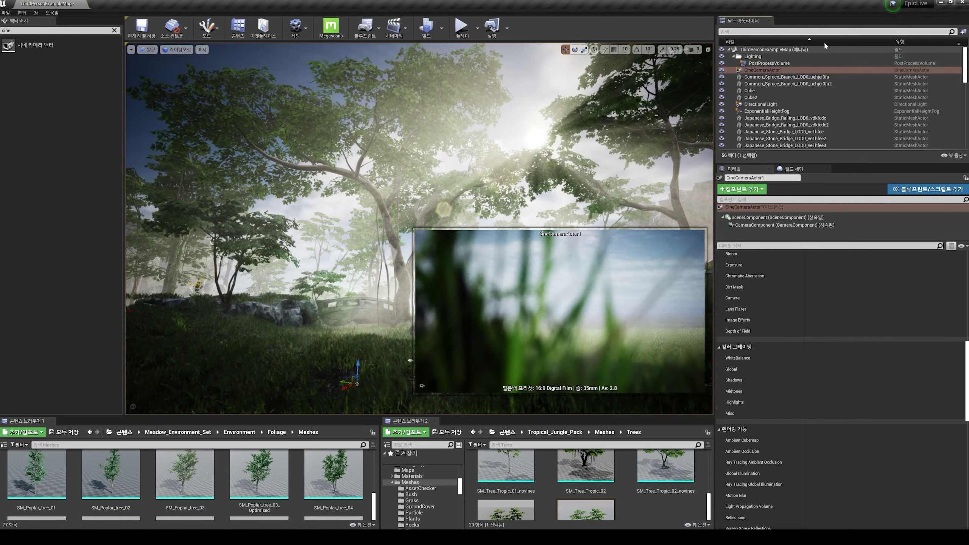
right_click(770, 69)
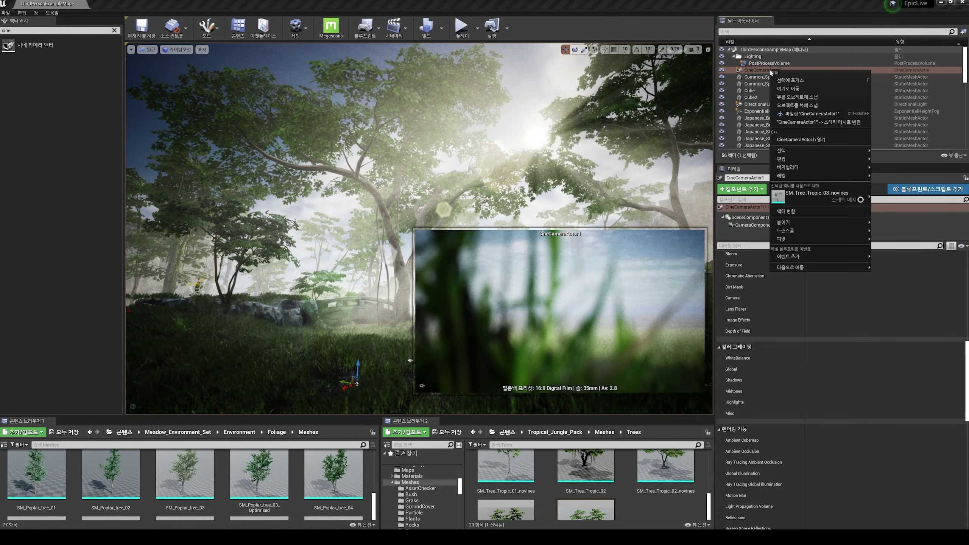
left_click(809, 113)
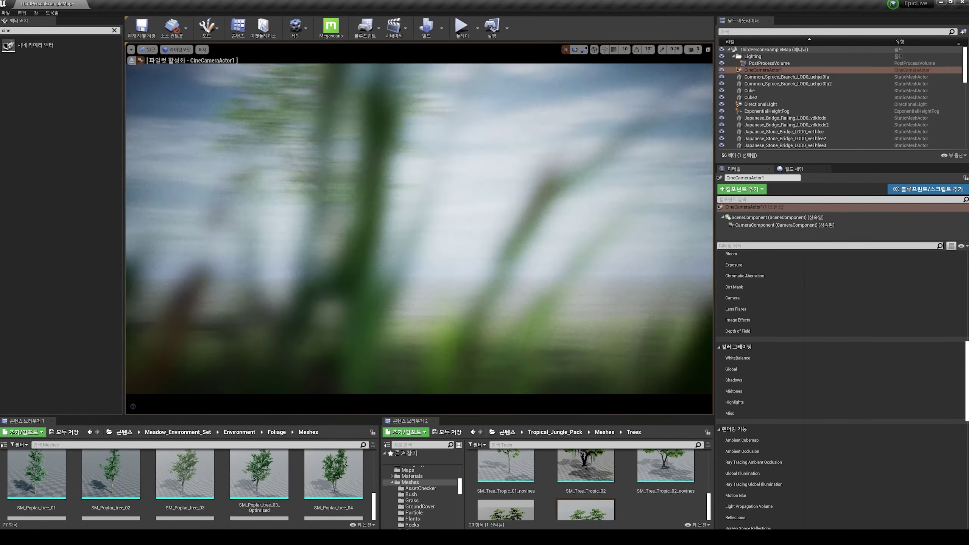
- Set the camera's current focal length to about 12.3 mm and frame the large tree, sun and lantern while piloting it
right_click_drag(419, 228, 359, 267)
scroll(803, 314, "up", 8)
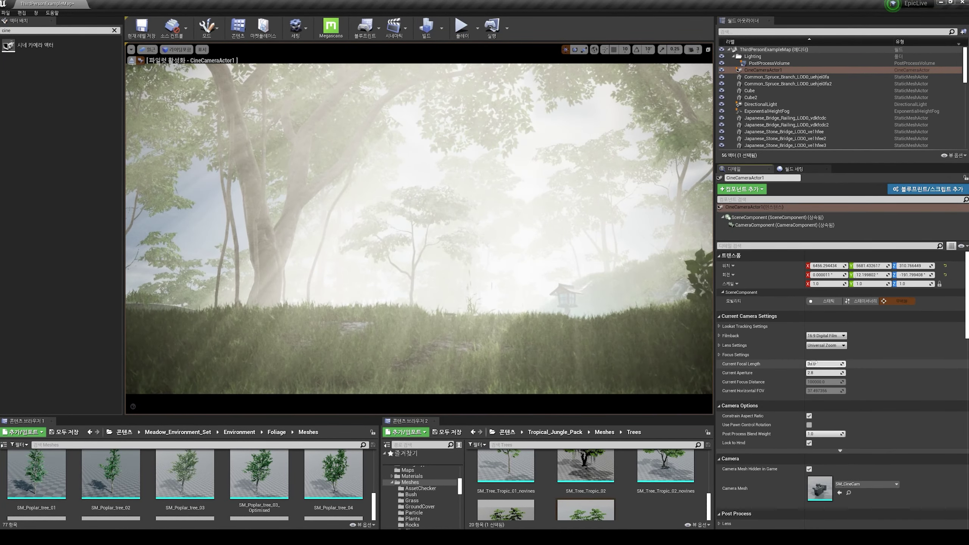
left_click_drag(824, 364, 808, 364)
key("w")
right_click_drag(418, 210, 371, 201)
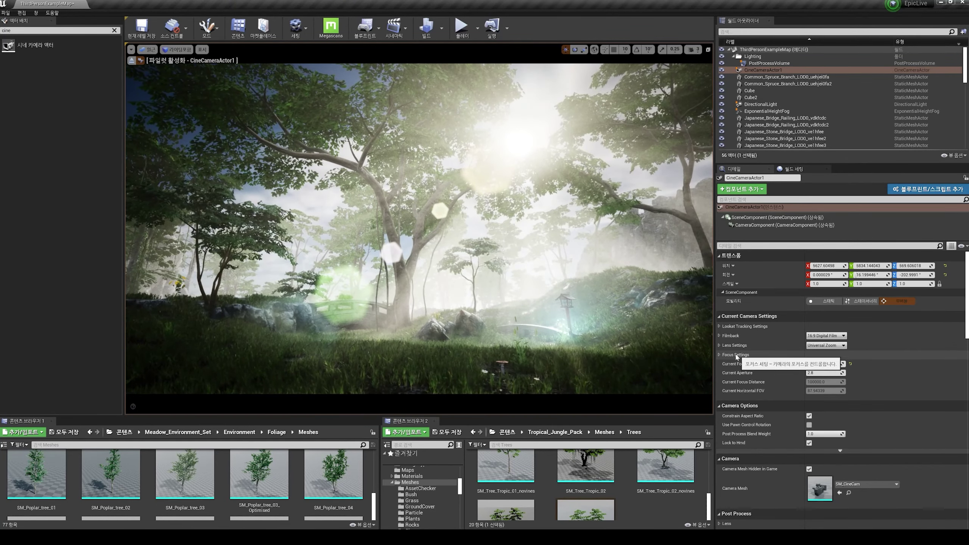
right_click_drag(573, 287, 564, 293)
key("d")
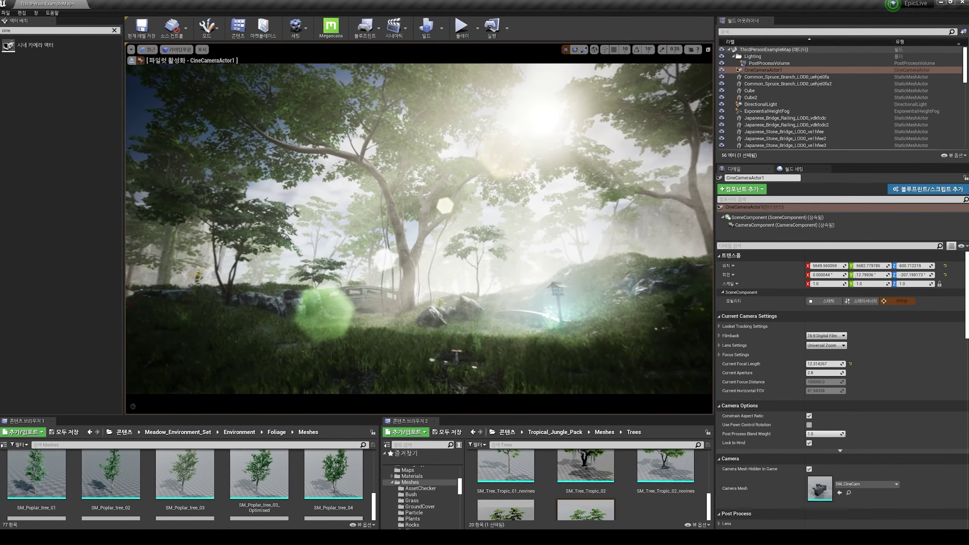
right_click_drag(366, 219, 365, 220)
- Expand the cine camera's focus settings and set the manual focus distance to about 622 cm
left_click(719, 355)
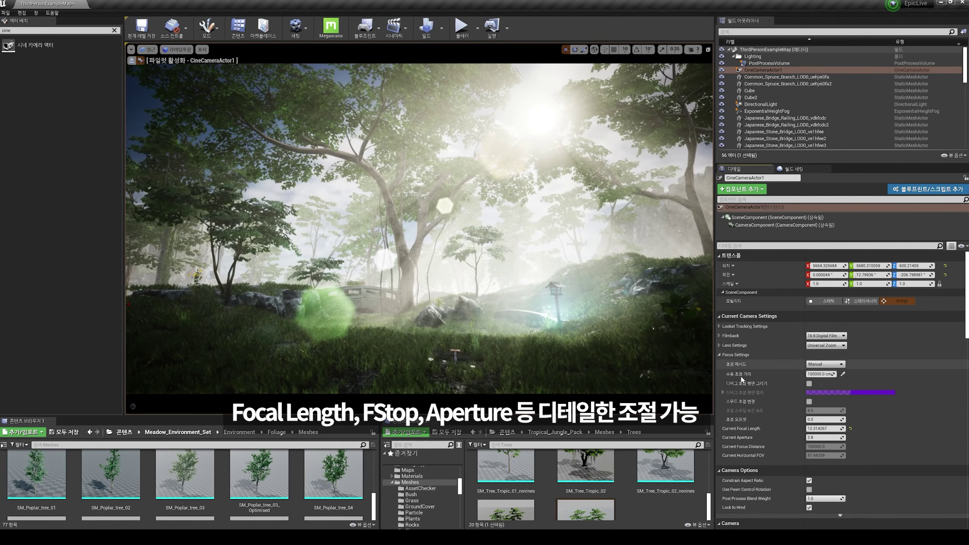
left_click(768, 63)
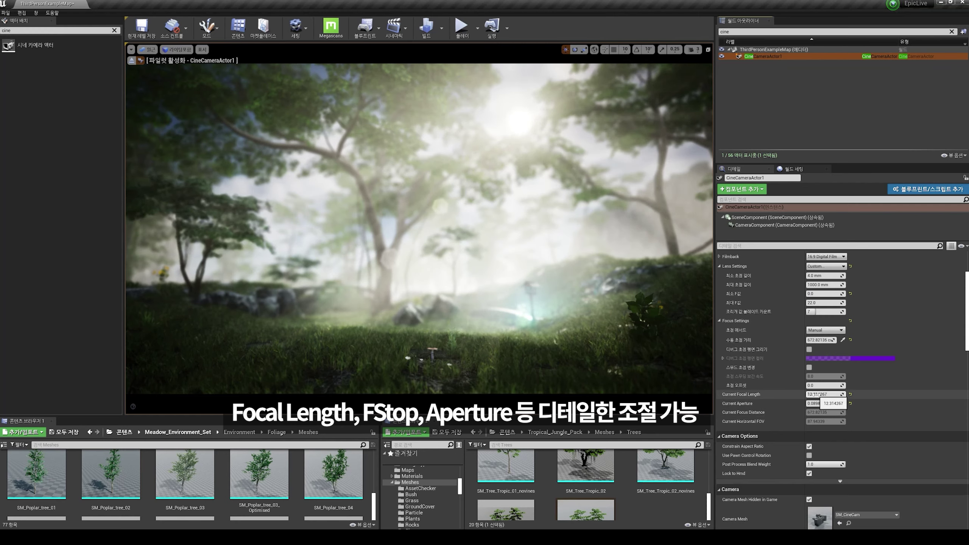
left_click_drag(819, 339, 834, 339)
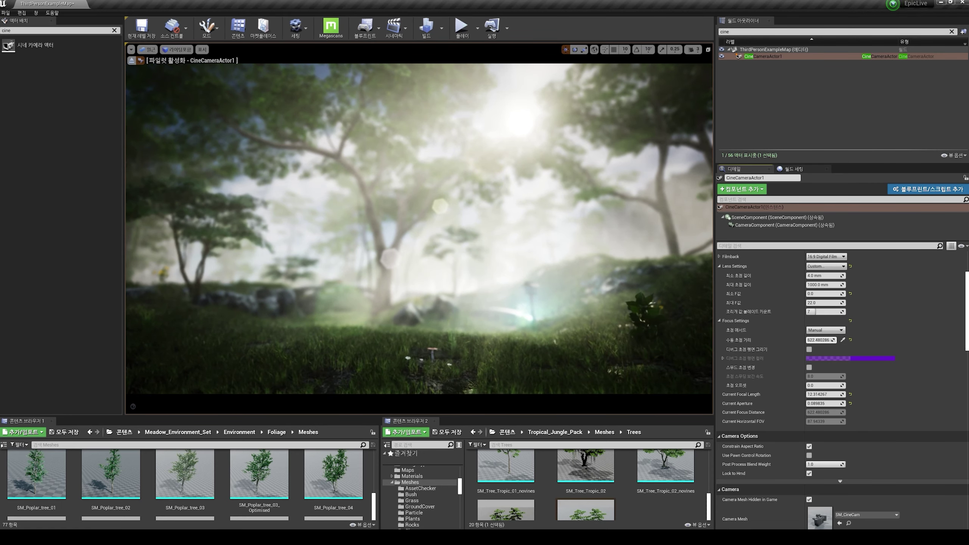
- Move the piloted camera closer to the glowing lantern and set its manual focus distance to about 496 cm
right_click_drag(675, 338, 662, 410)
key("w")
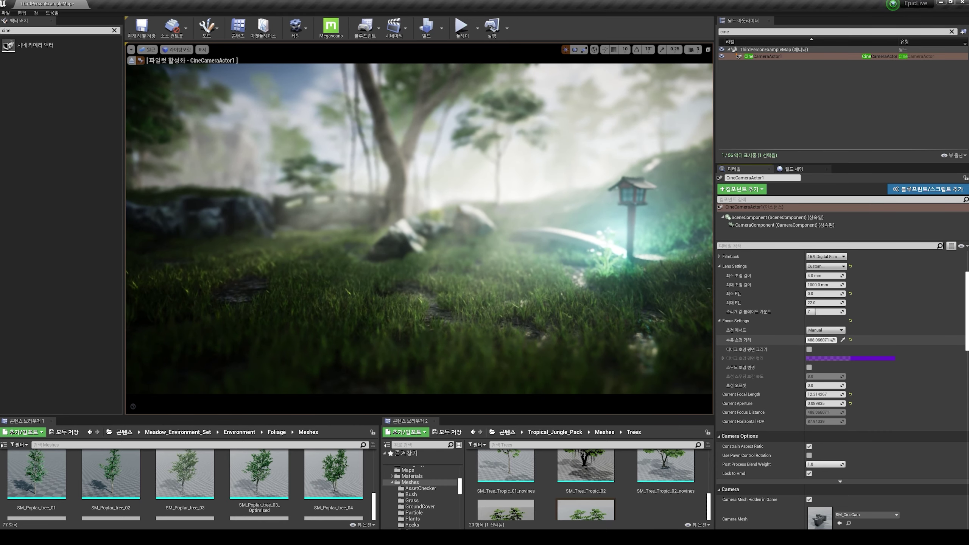
left_click_drag(821, 340, 826, 339)
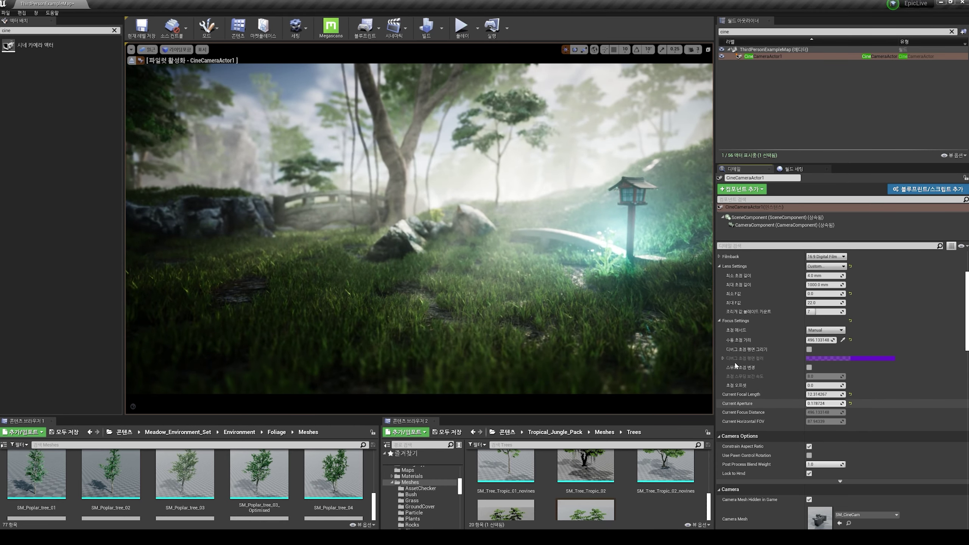
- Fly the piloted camera to a new shot framing the tree trunk, rocks and arched stone bridge
key("w")
right_click_drag(572, 268, 606, 212)
key("s")
key("a")
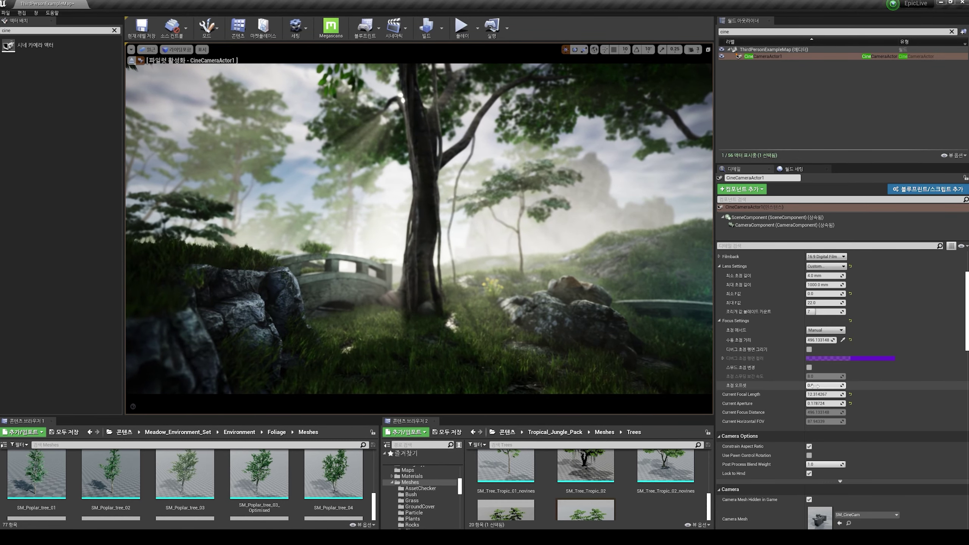